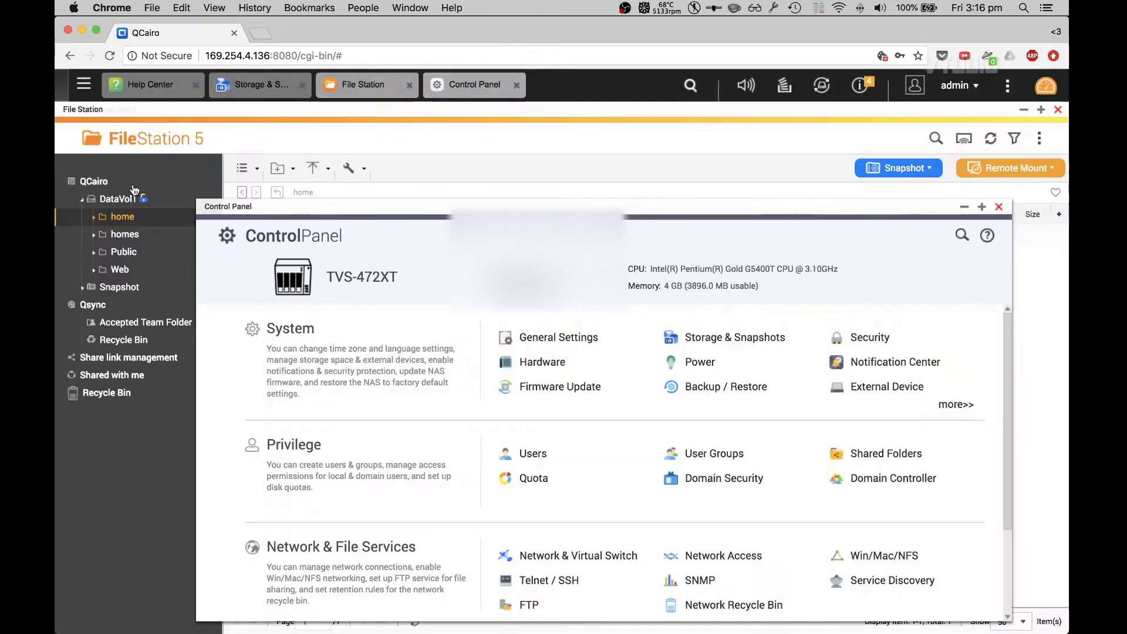
Open General Settings and check that system port 8080 matches the port in the browser address.
left_click(982, 207)
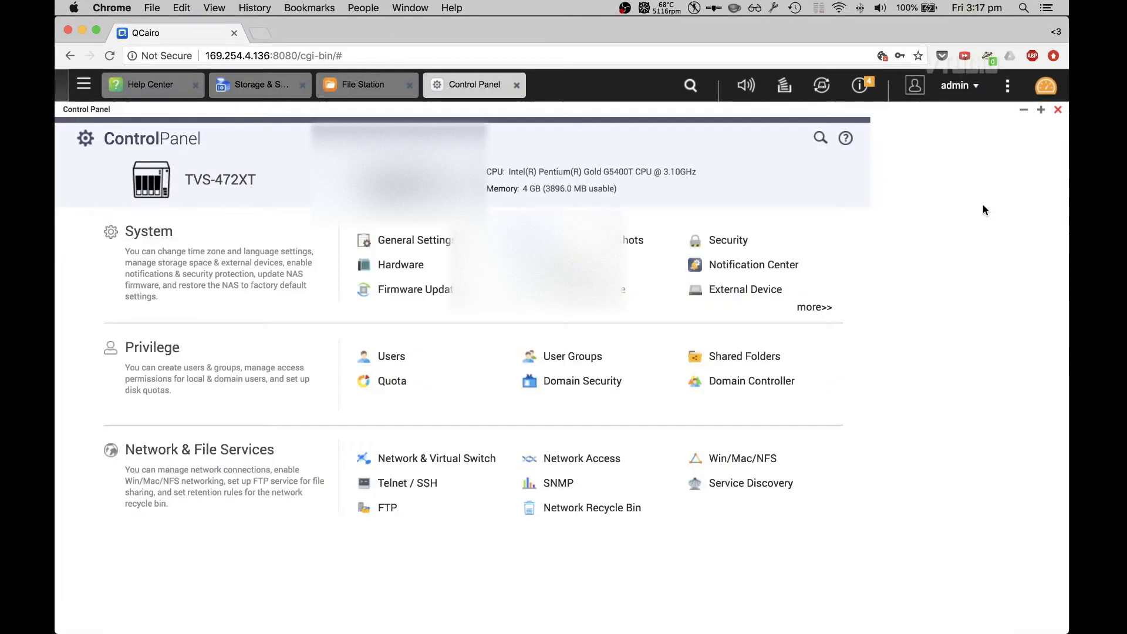
left_click(418, 241)
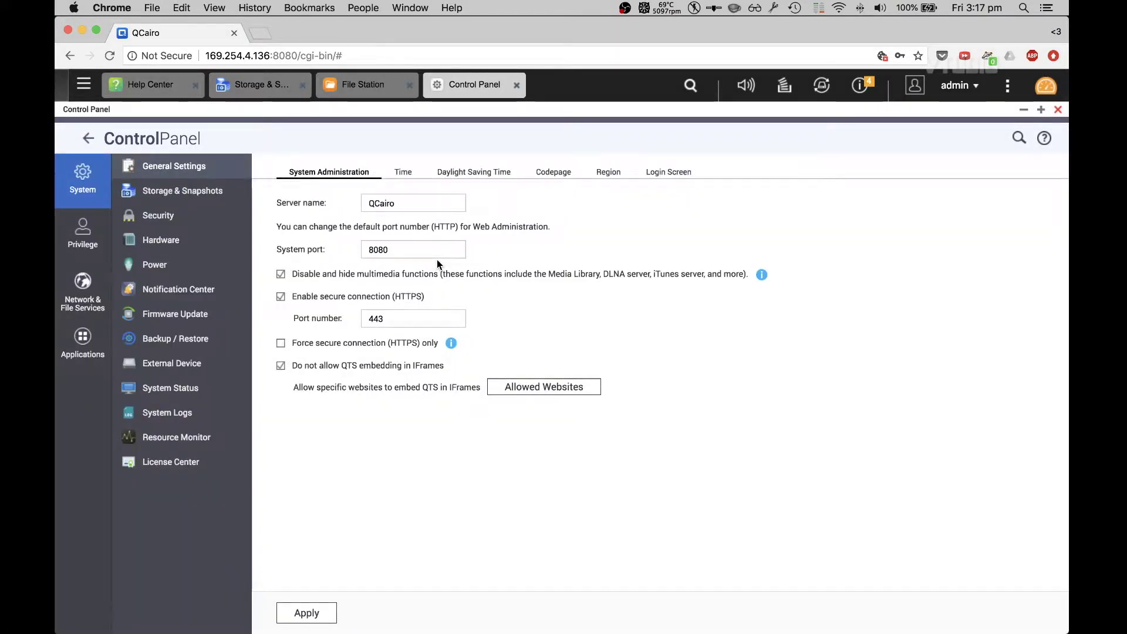
left_click_drag(370, 250, 437, 251)
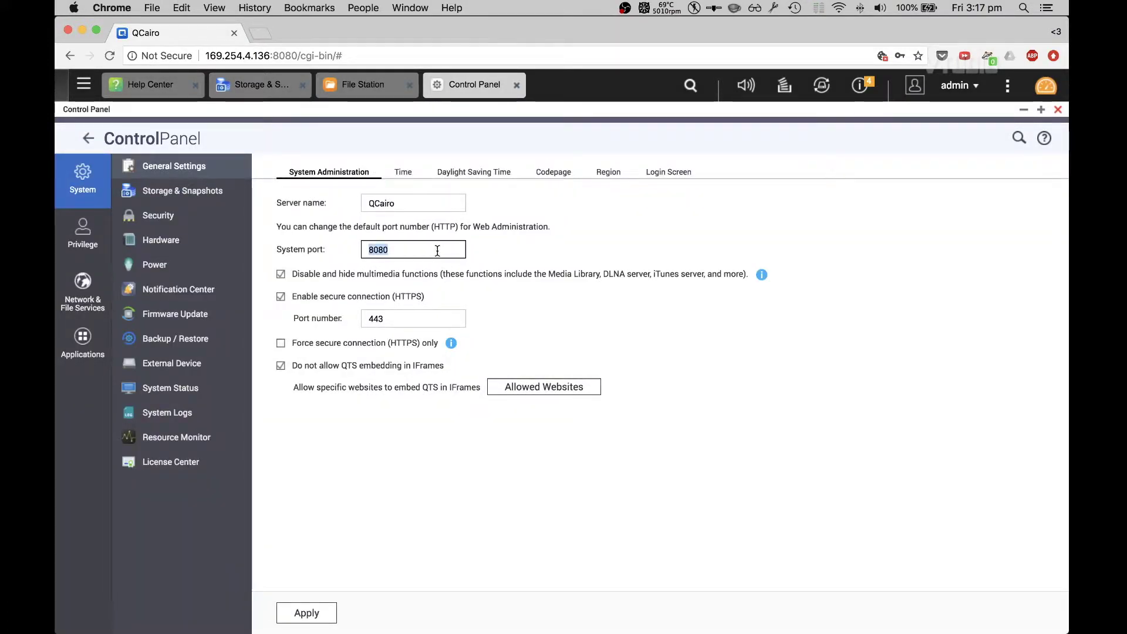
left_click(282, 55)
double_click(292, 56)
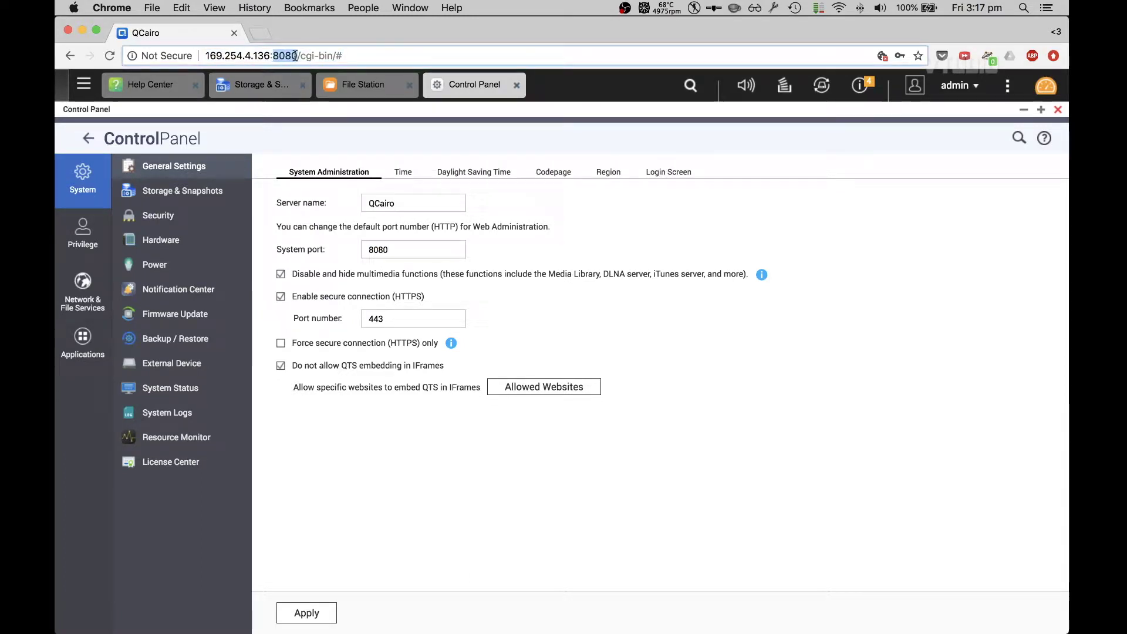
left_click(338, 252)
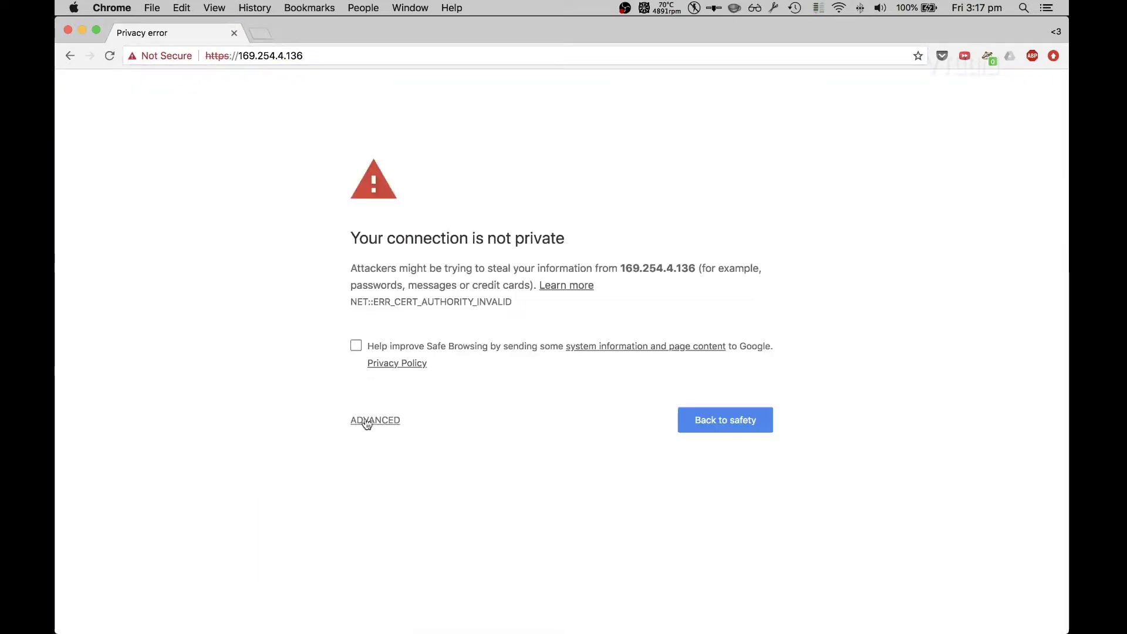
Bypass the certificate warning to reach the NAS over HTTPS and dismiss the Help Center notice.
left_click(367, 420)
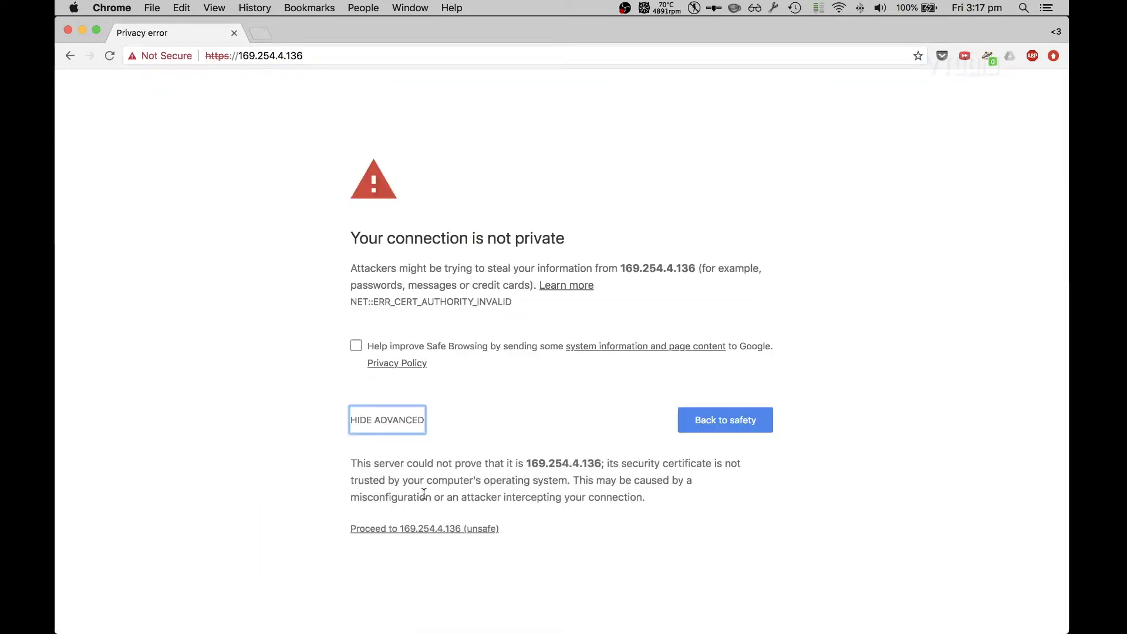
left_click(446, 531)
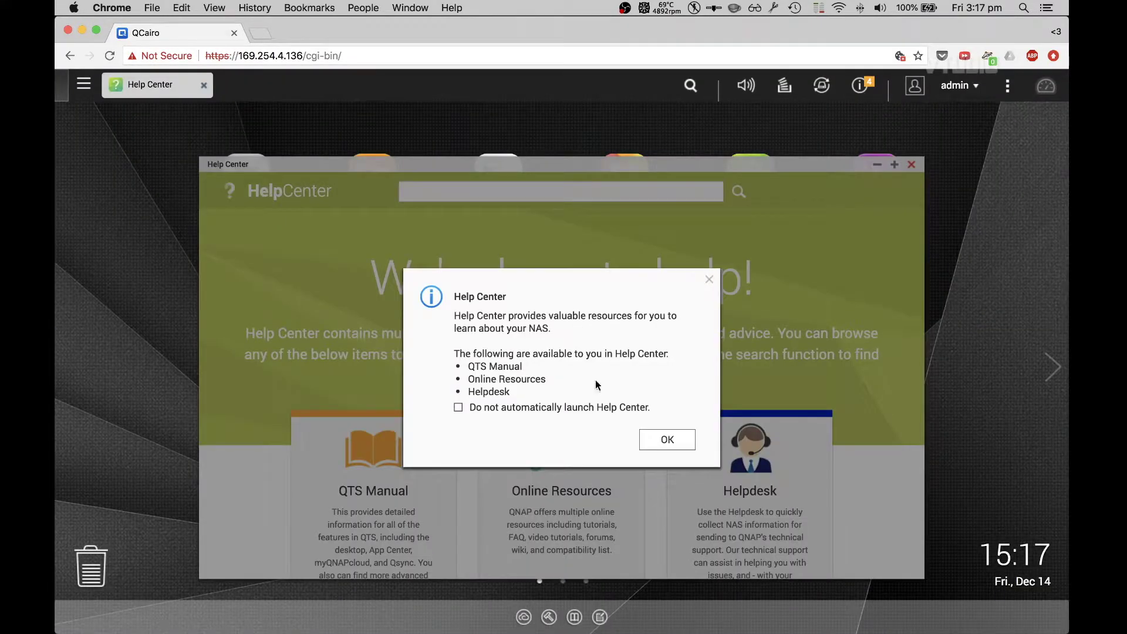
left_click(647, 438)
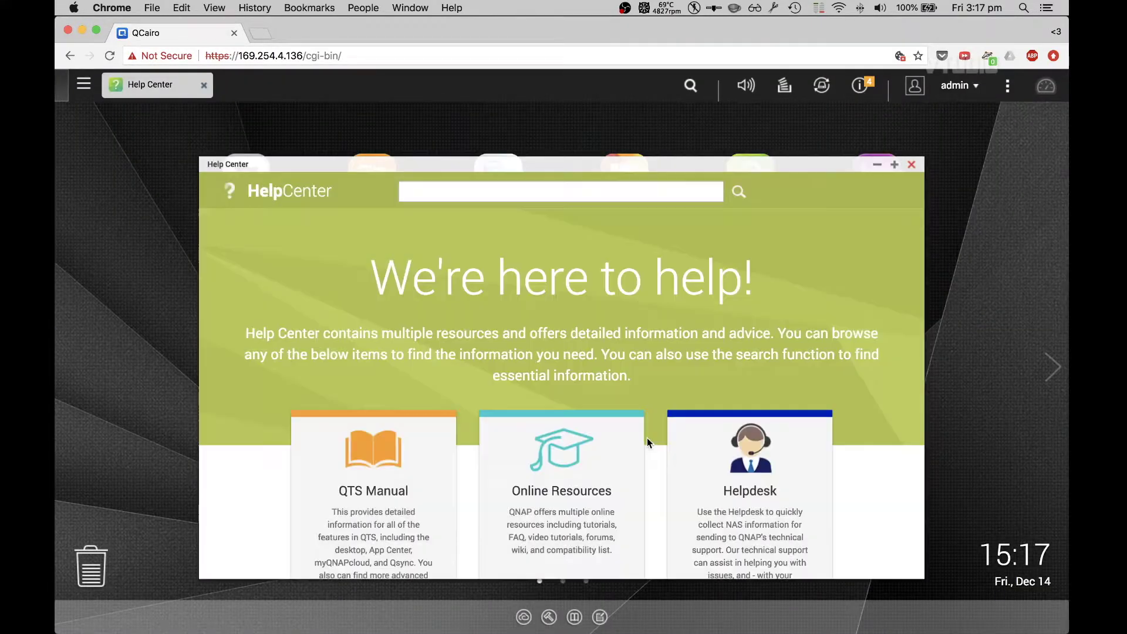
Close the Help Center window and reopen Control Panel.
left_click(912, 166)
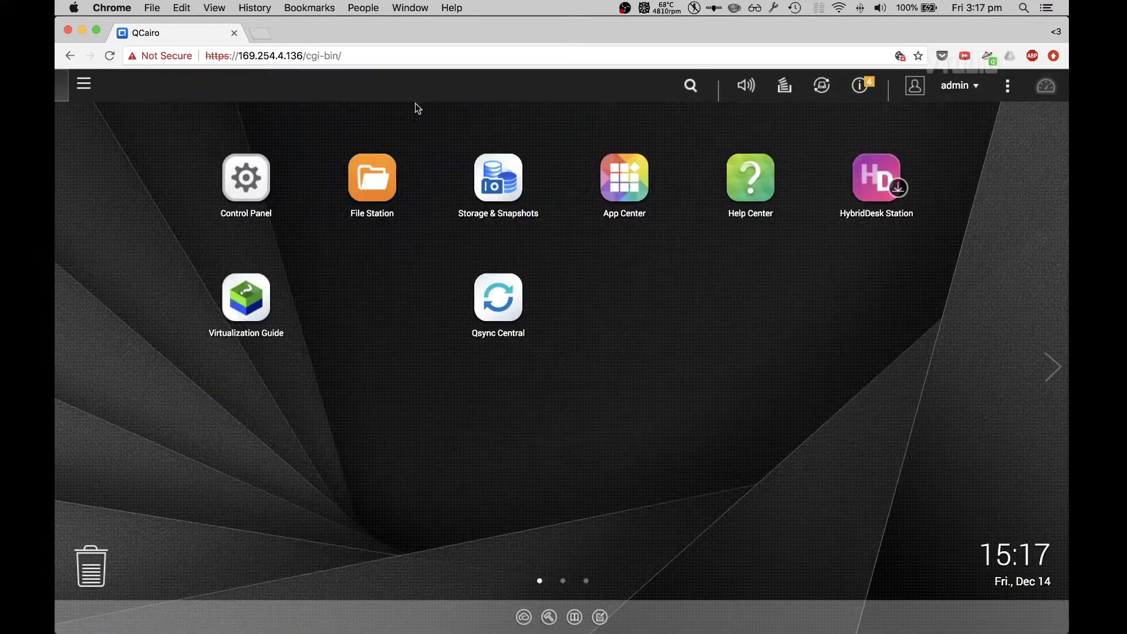
left_click(291, 60)
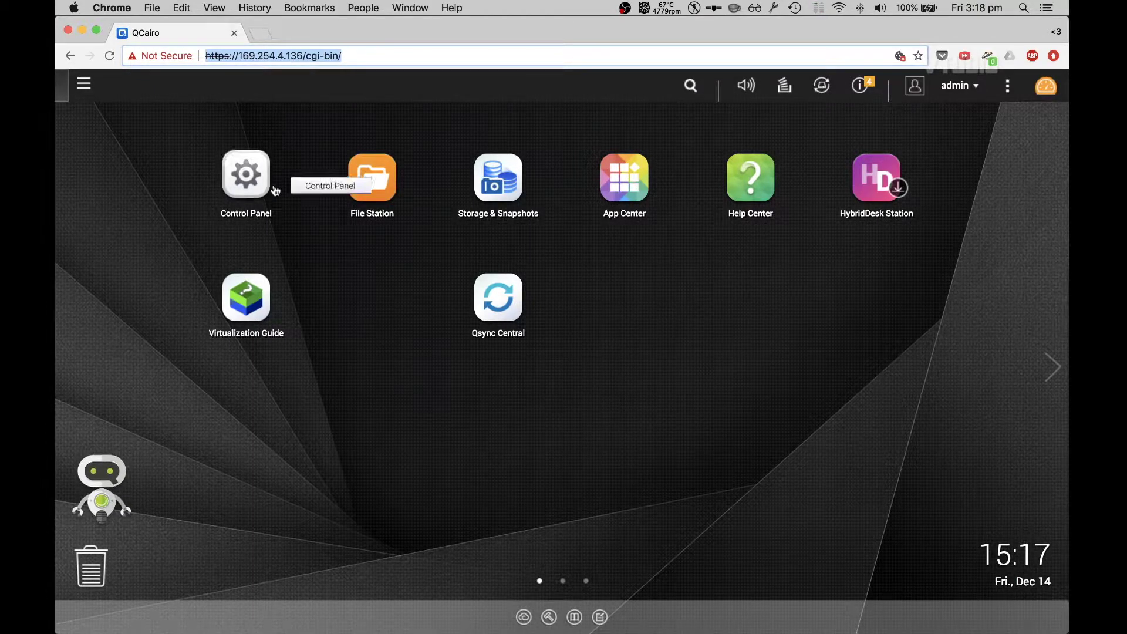
left_click(250, 177)
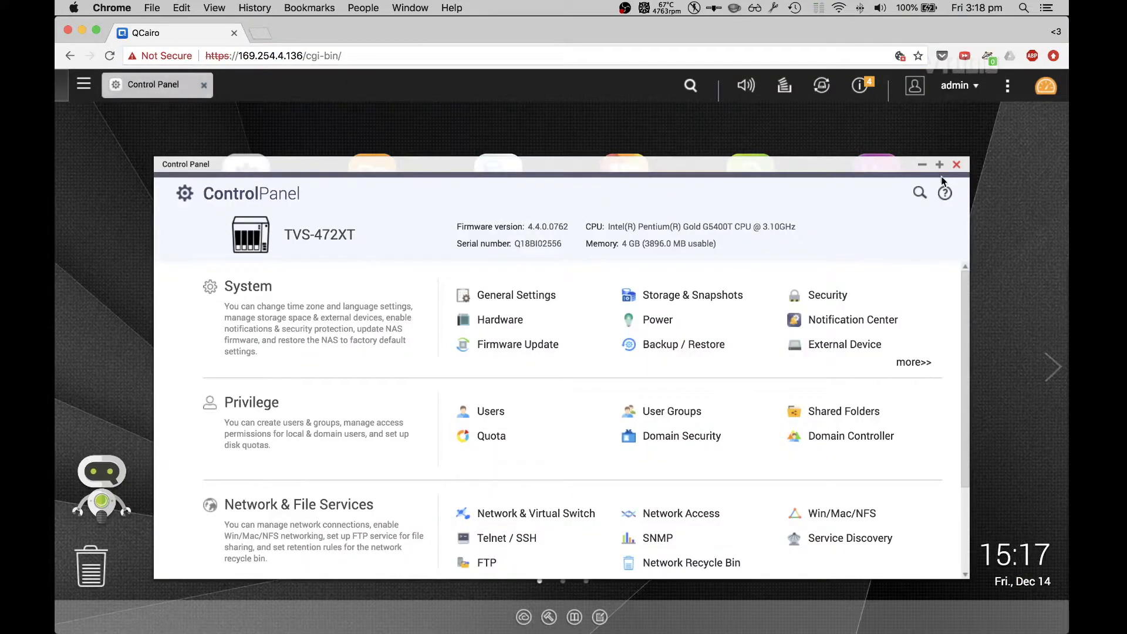
Enable Force secure connection (HTTPS) only in General Settings and apply it.
left_click(939, 165)
left_click(407, 242)
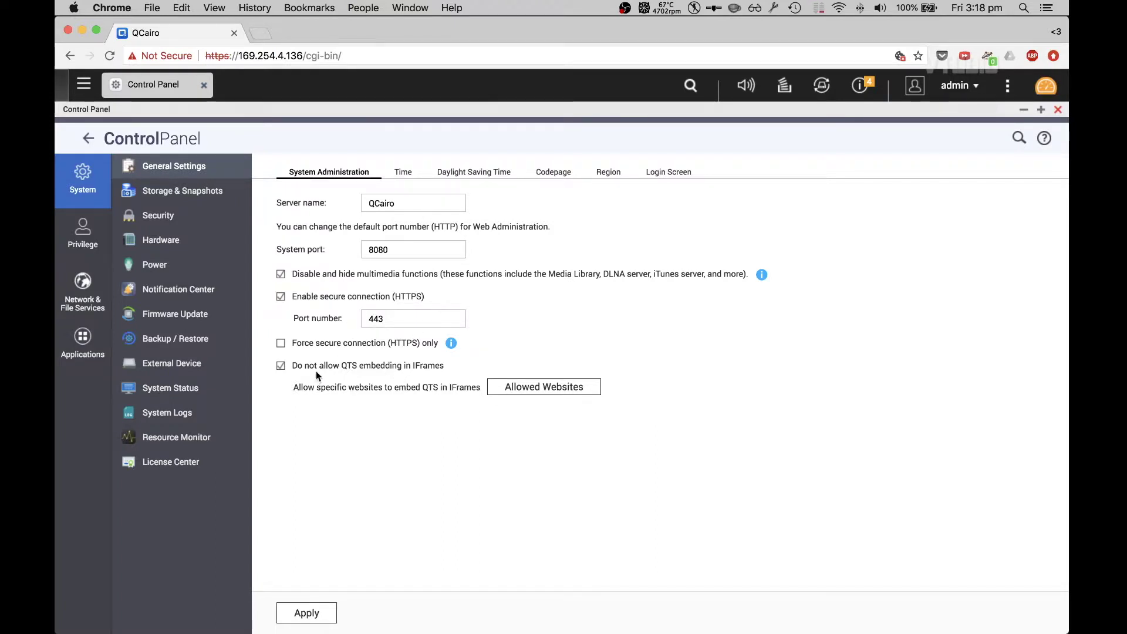
left_click(384, 346)
left_click(306, 612)
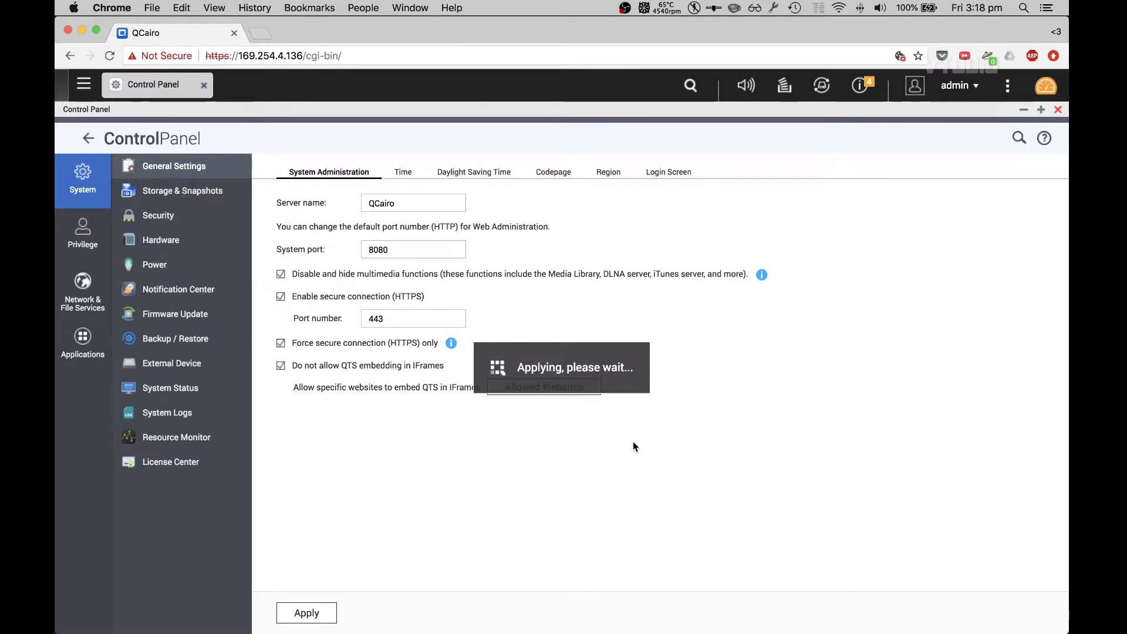
left_click(414, 174)
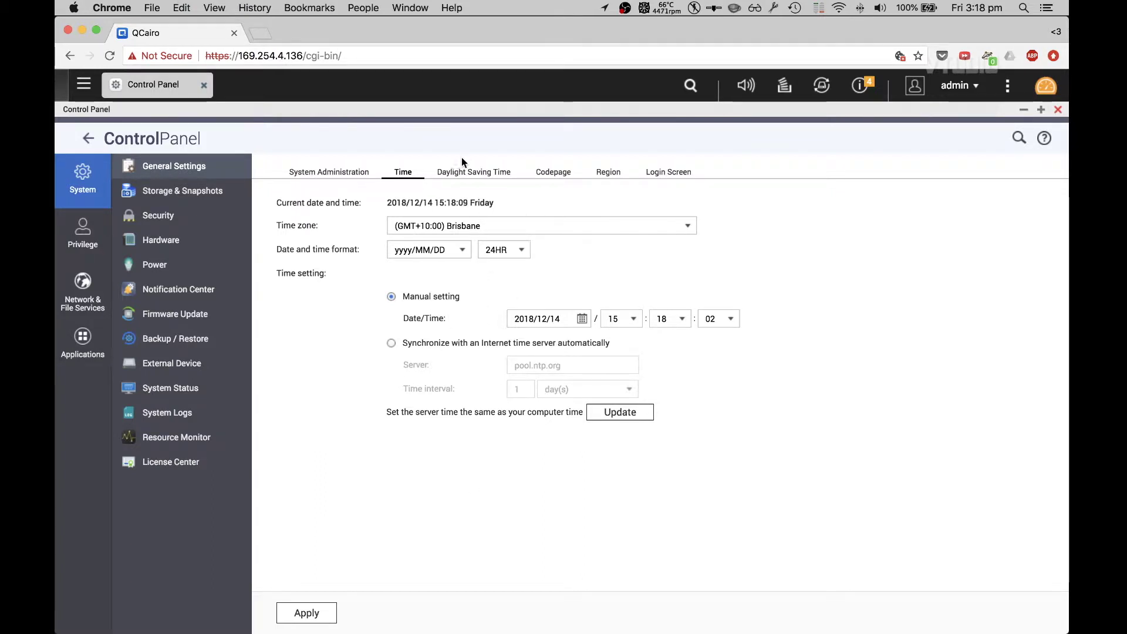
Review the Daylight Saving Time, Codepage and Region tabs, keeping the region as Global.
left_click(468, 173)
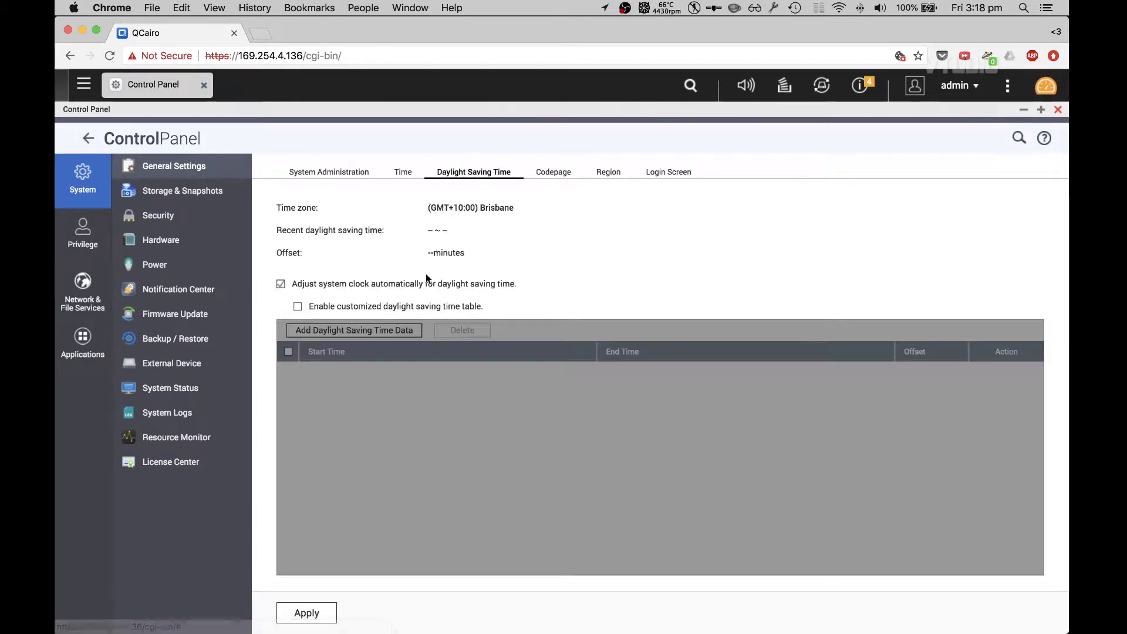
left_click(551, 172)
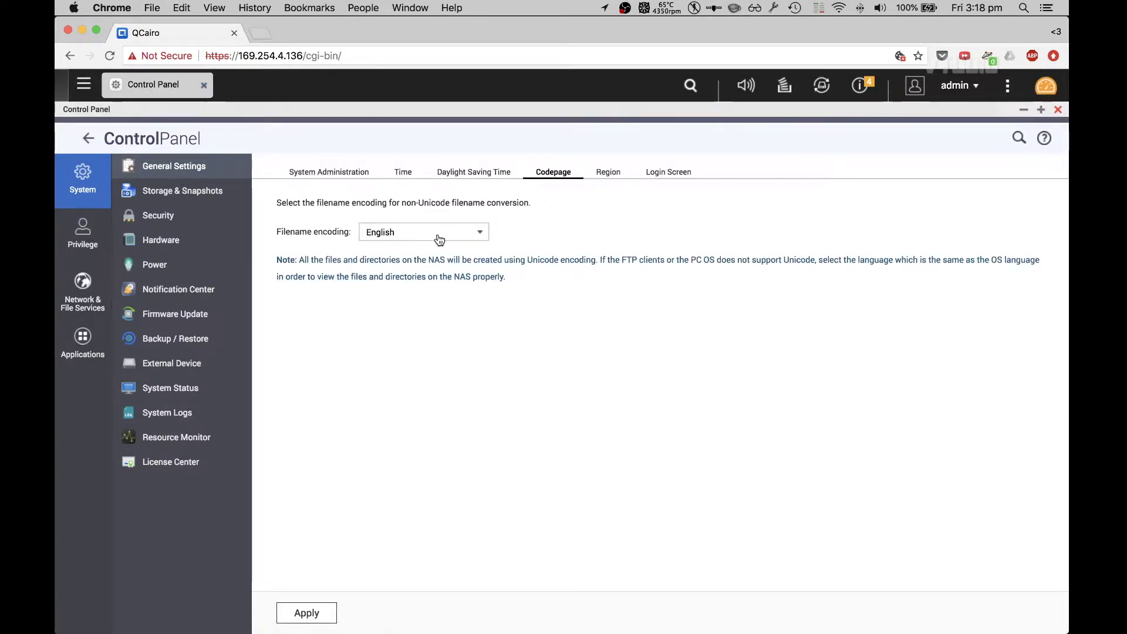
left_click(614, 172)
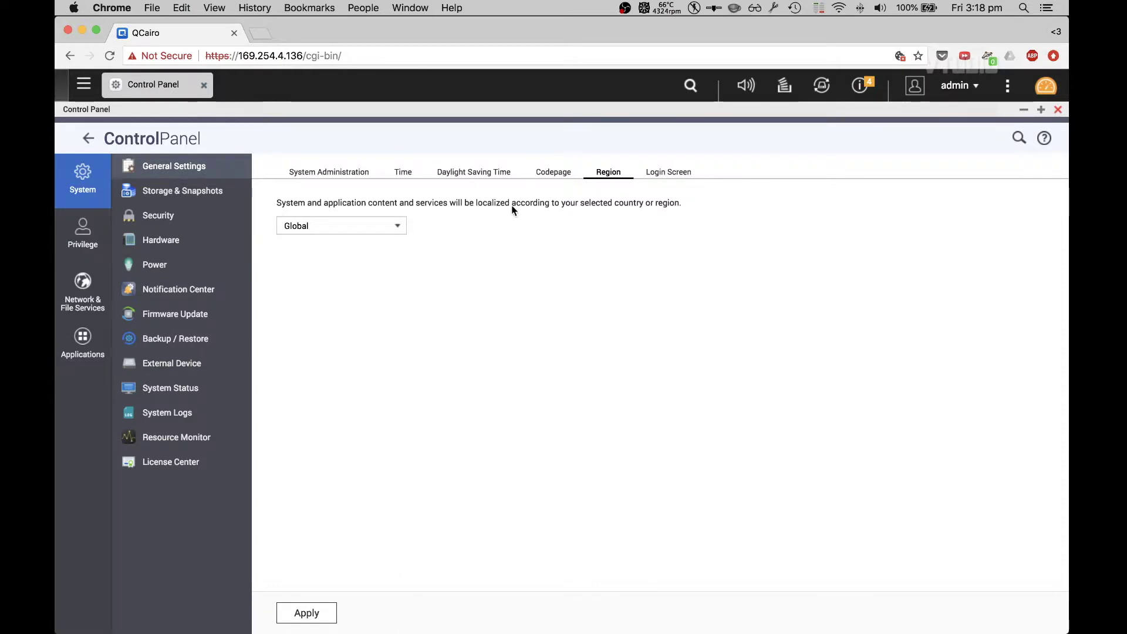
left_click(336, 230)
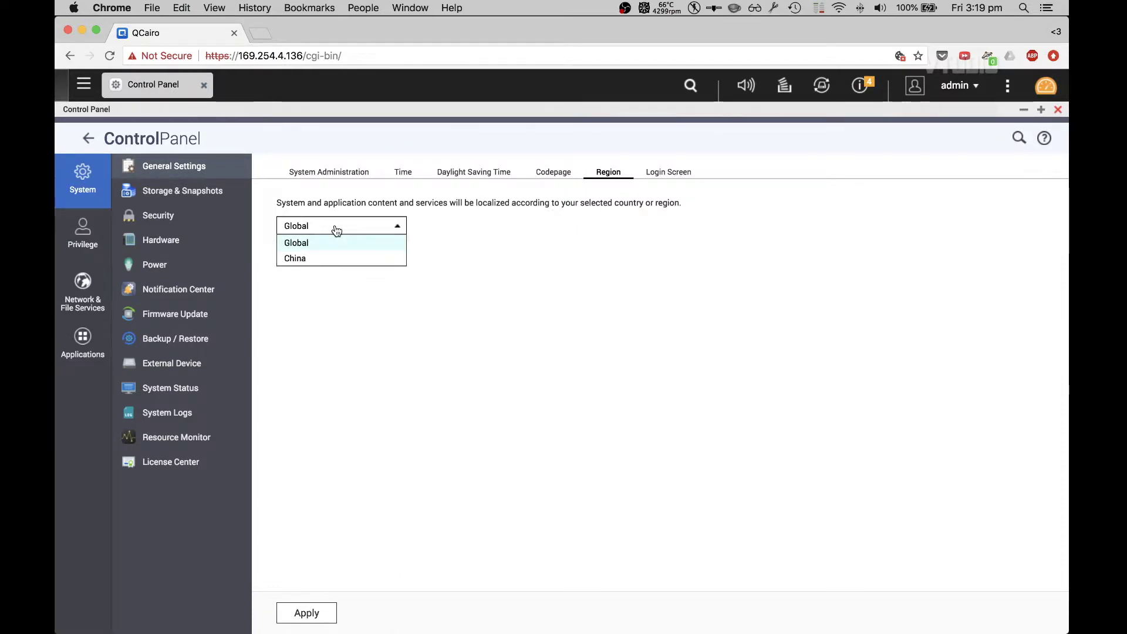
left_click(327, 251)
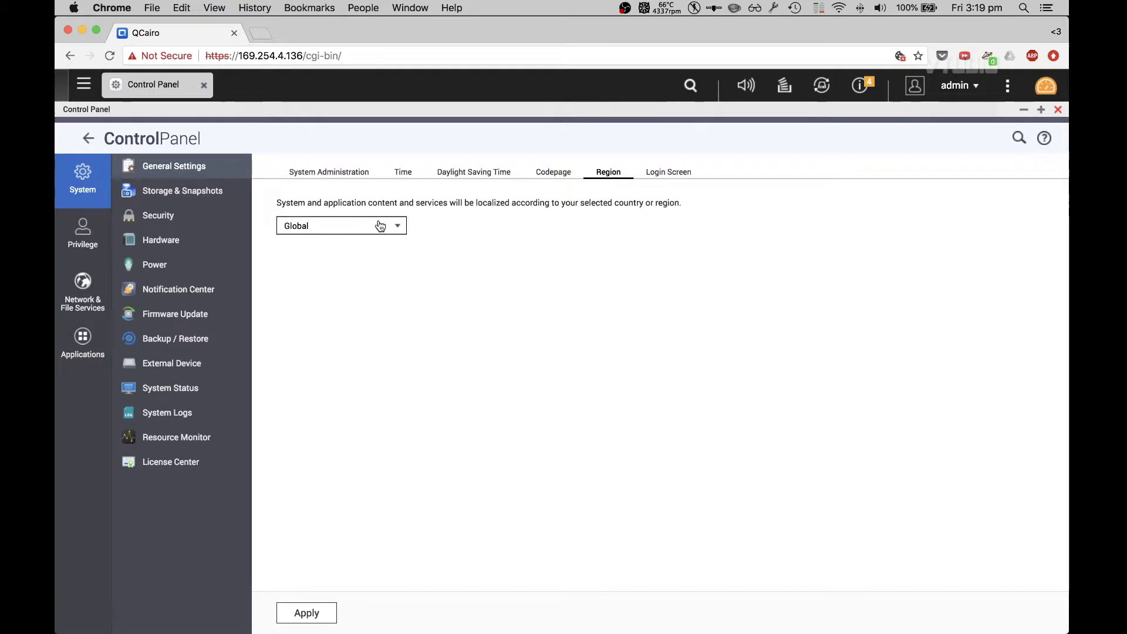
Turn on Show firmware version for the login screen and apply it.
left_click(669, 172)
left_click(322, 291)
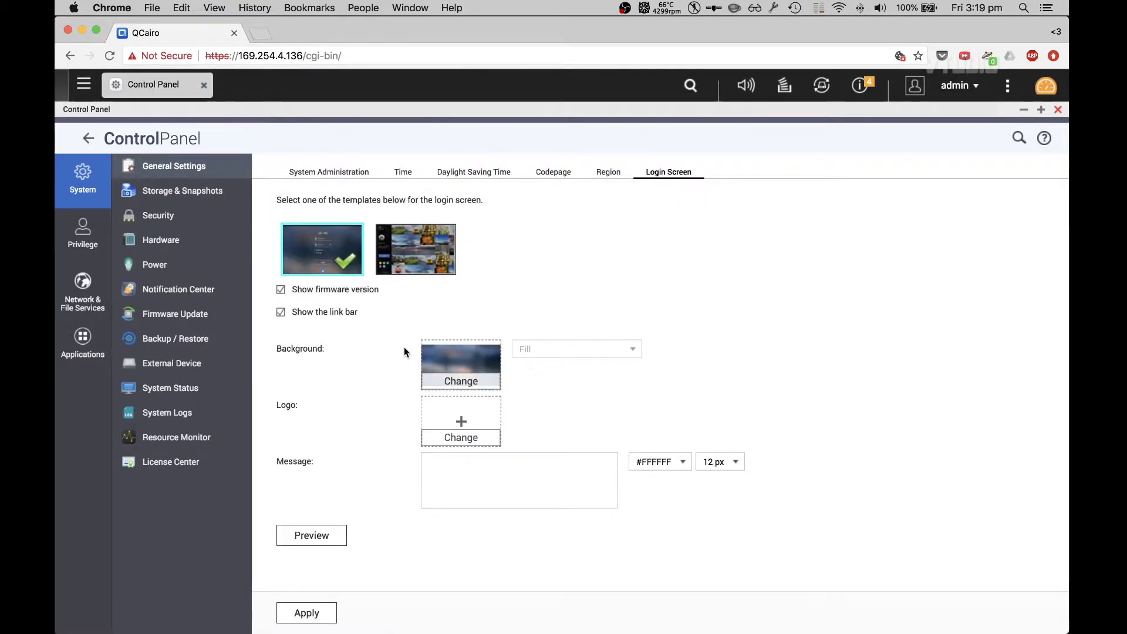
left_click(332, 612)
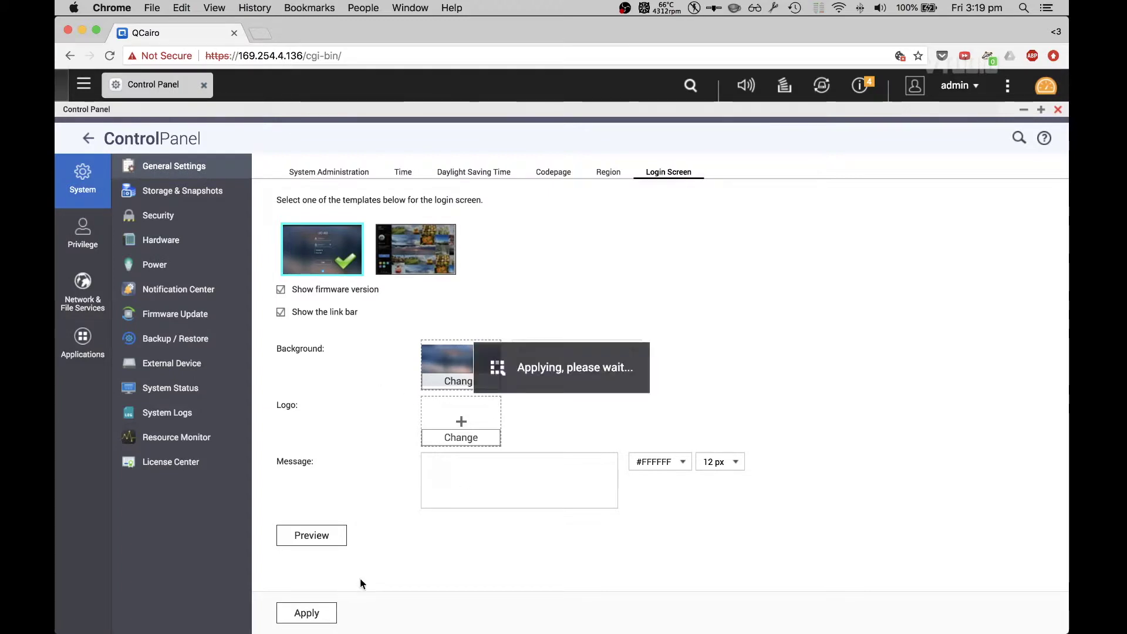
left_click(176, 190)
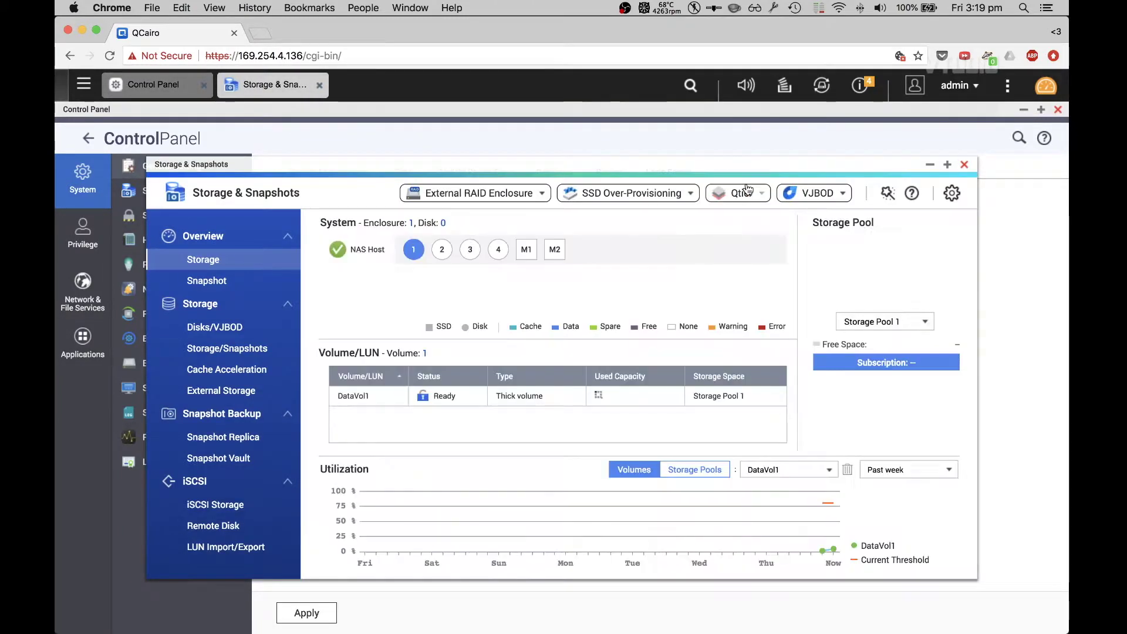
Under Security > Network Access Protection, enable protection and tick SSH, Telnet, HTTP(S), FTP, SAMBA, AFP.
left_click(965, 165)
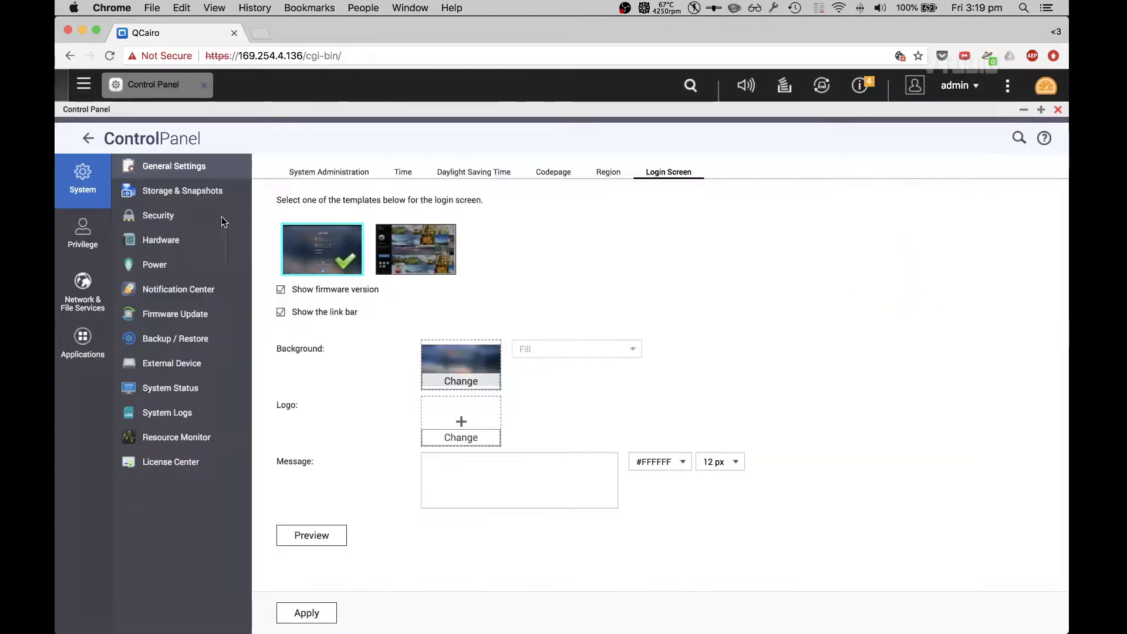
left_click(176, 222)
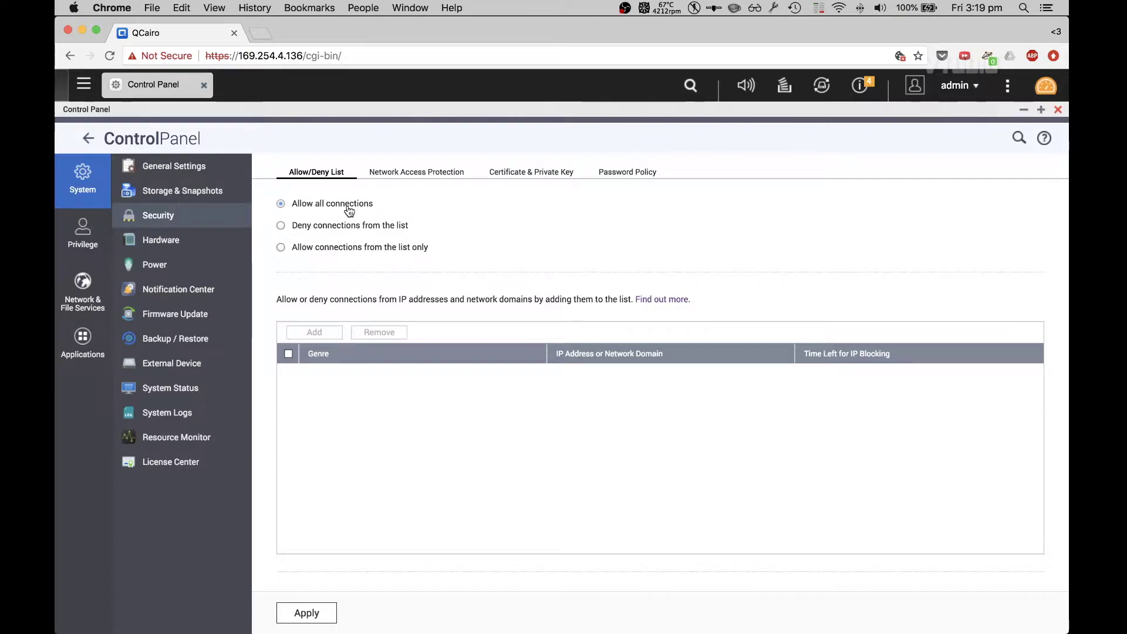
left_click(397, 175)
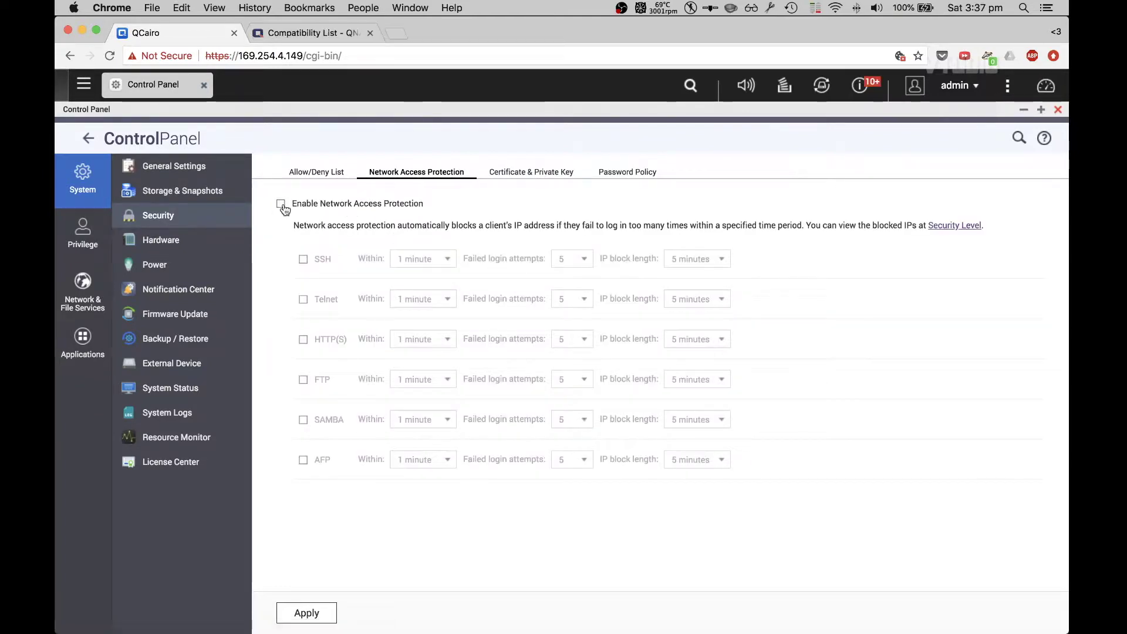
left_click(281, 204)
left_click(303, 258)
left_click(303, 298)
left_click(303, 339)
left_click(303, 380)
left_click(303, 421)
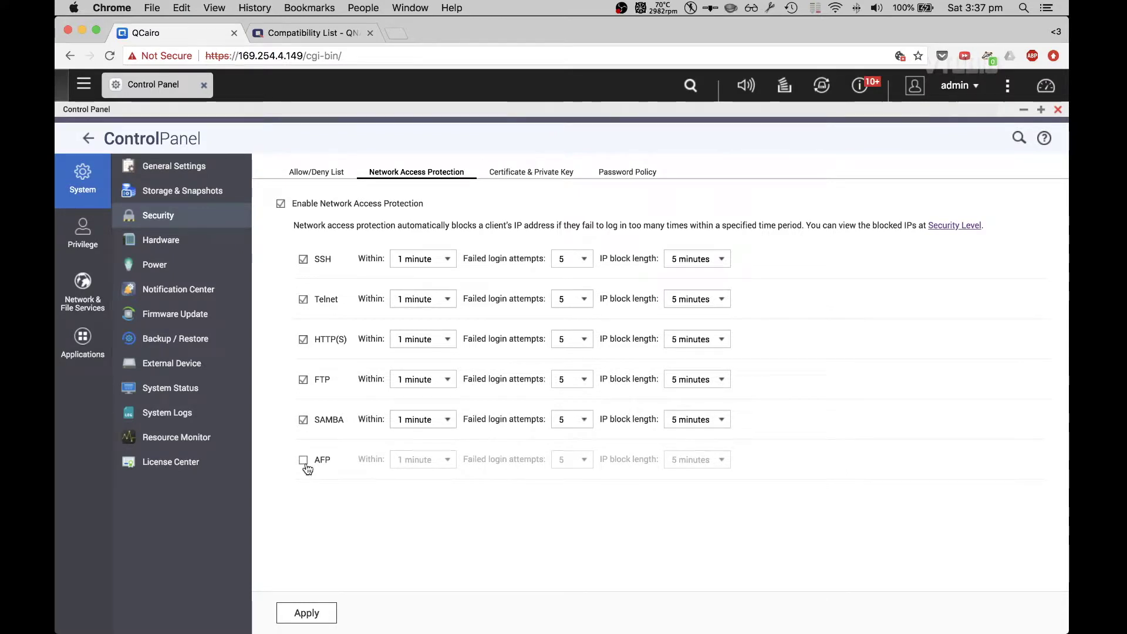
left_click(304, 460)
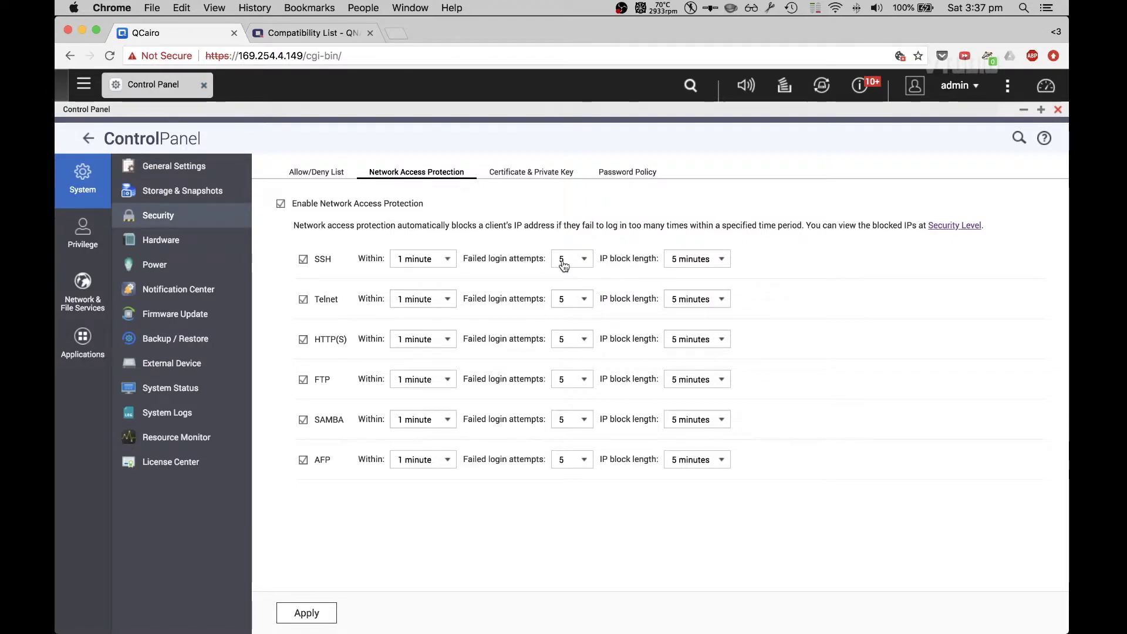
Set the Within window to 10 minutes for SSH, Telnet, HTTP(S), FTP, SAMBA and AFP.
left_click(435, 260)
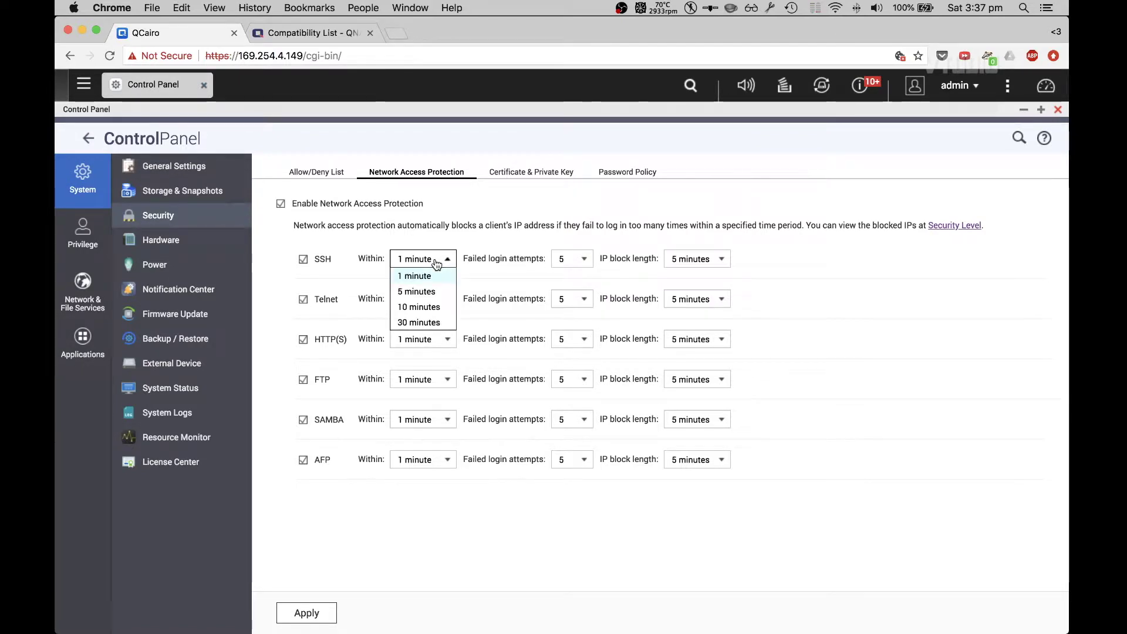
left_click(423, 307)
left_click(425, 299)
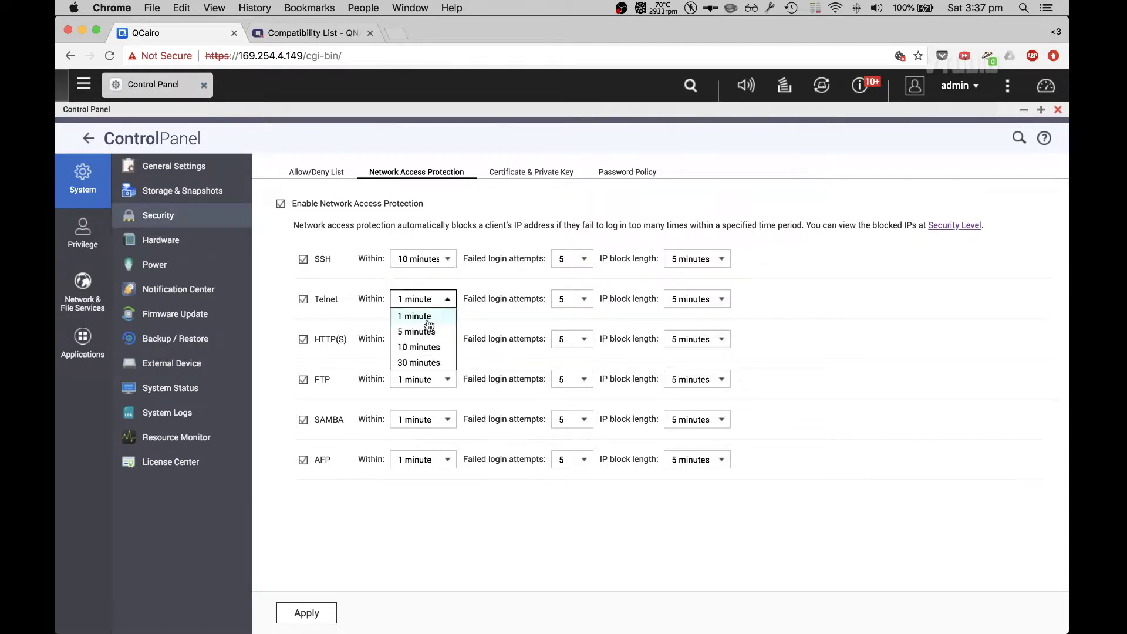
left_click(428, 347)
left_click(429, 337)
left_click(428, 390)
left_click(426, 380)
left_click(433, 428)
left_click(433, 420)
left_click(432, 467)
left_click(432, 459)
left_click(435, 506)
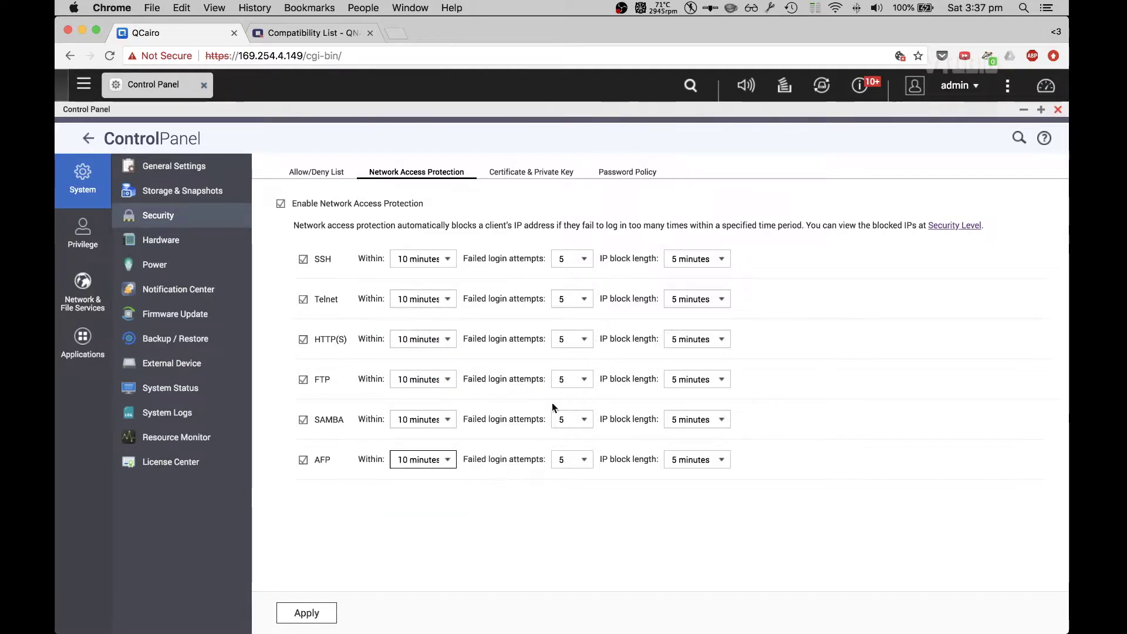
Set the IP block length to 1 day for all six services, keeping SSH attempts at 5.
left_click(691, 263)
left_click(693, 324)
left_click(697, 301)
left_click(690, 362)
left_click(696, 340)
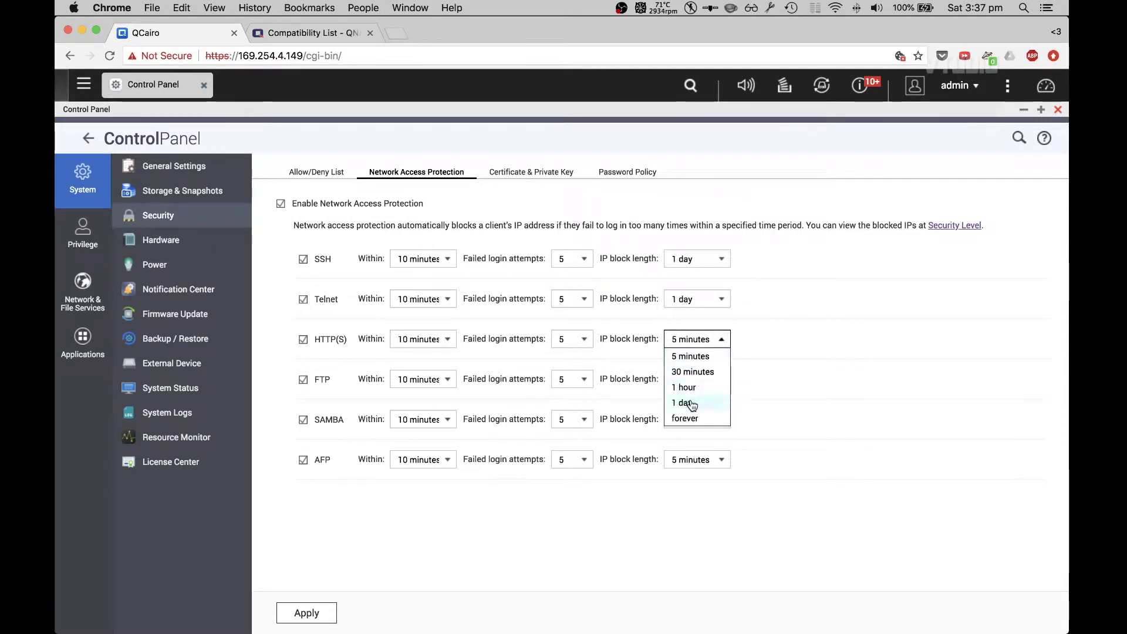
left_click(691, 404)
left_click(690, 380)
left_click(693, 443)
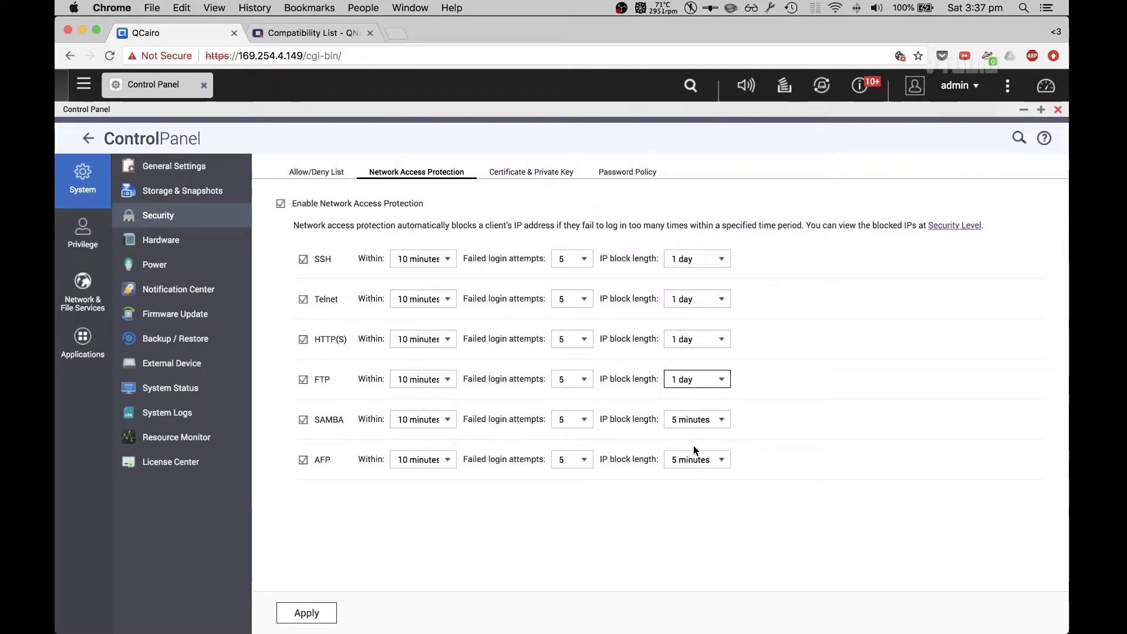
left_click(694, 420)
left_click(693, 482)
left_click(697, 459)
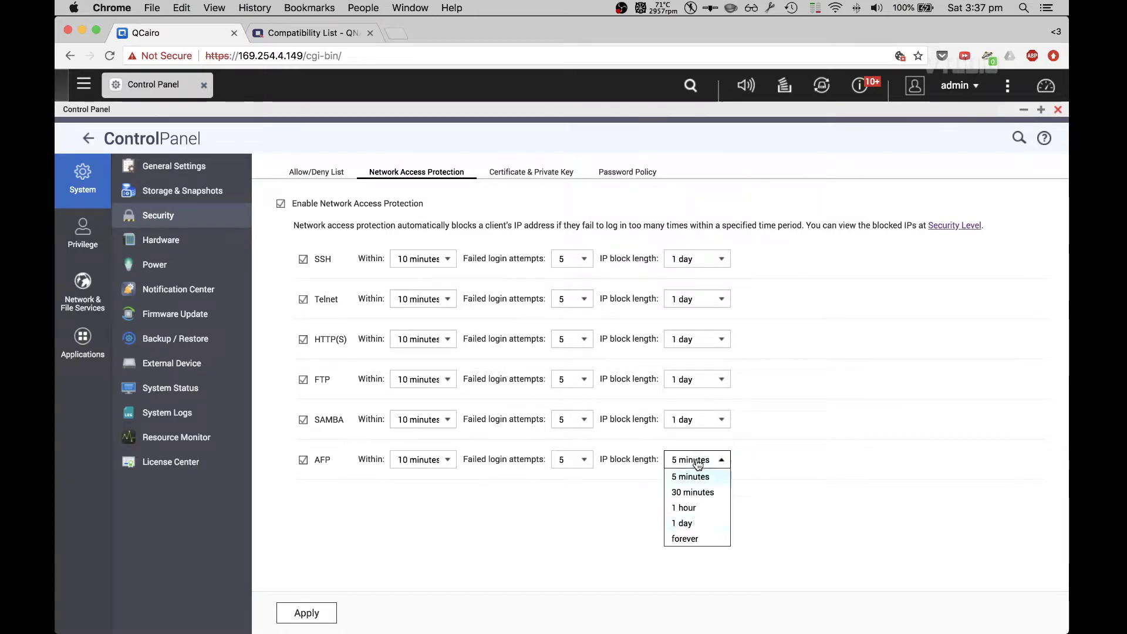
left_click(685, 523)
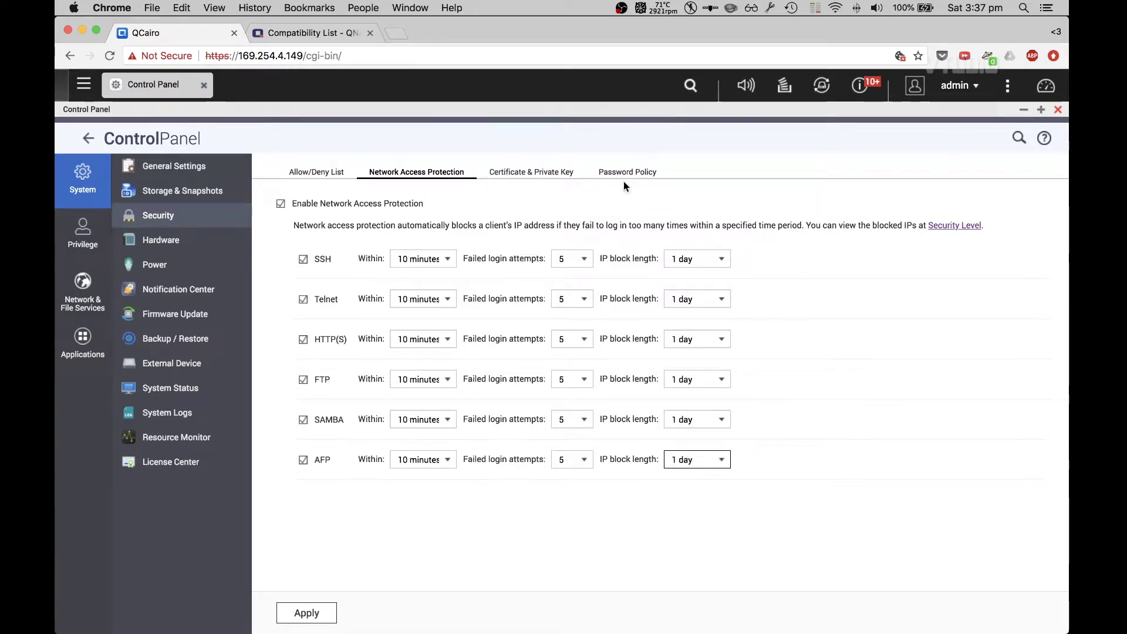
left_click(565, 264)
left_click(565, 265)
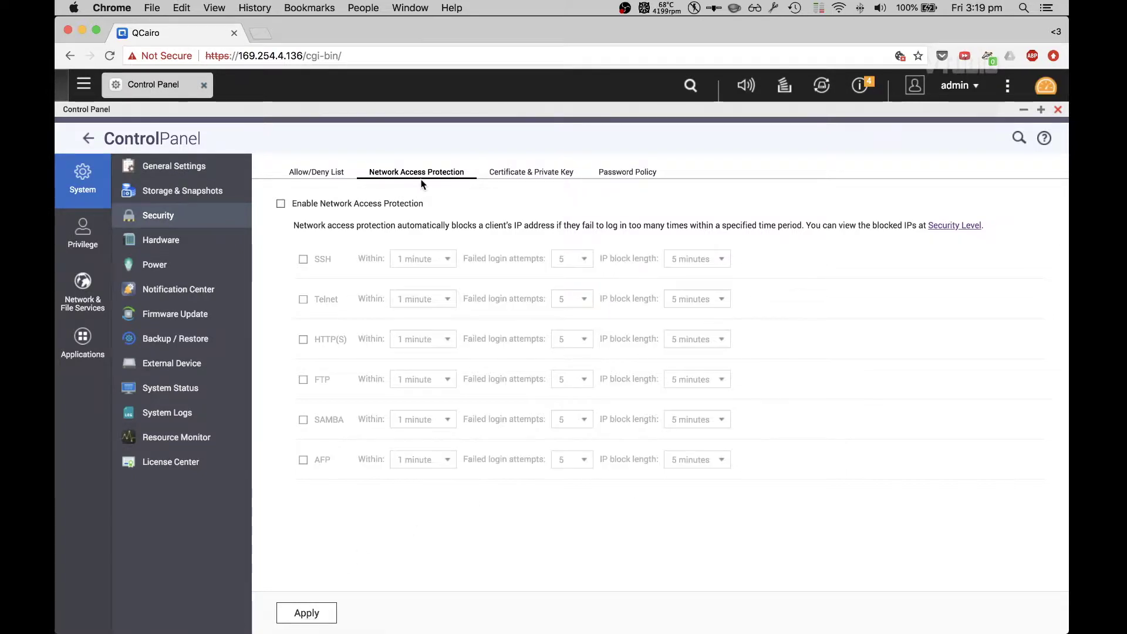
Review the Certificate & Private Key and Password Policy tabs, then switch to Hardware settings.
left_click(510, 177)
left_click(622, 174)
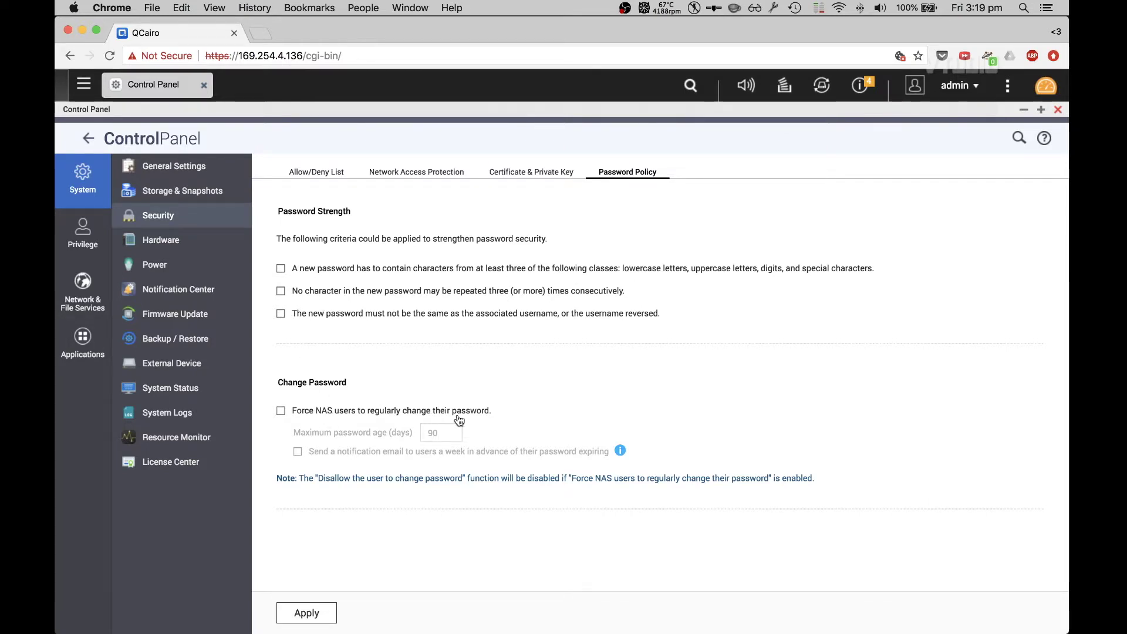
left_click(150, 240)
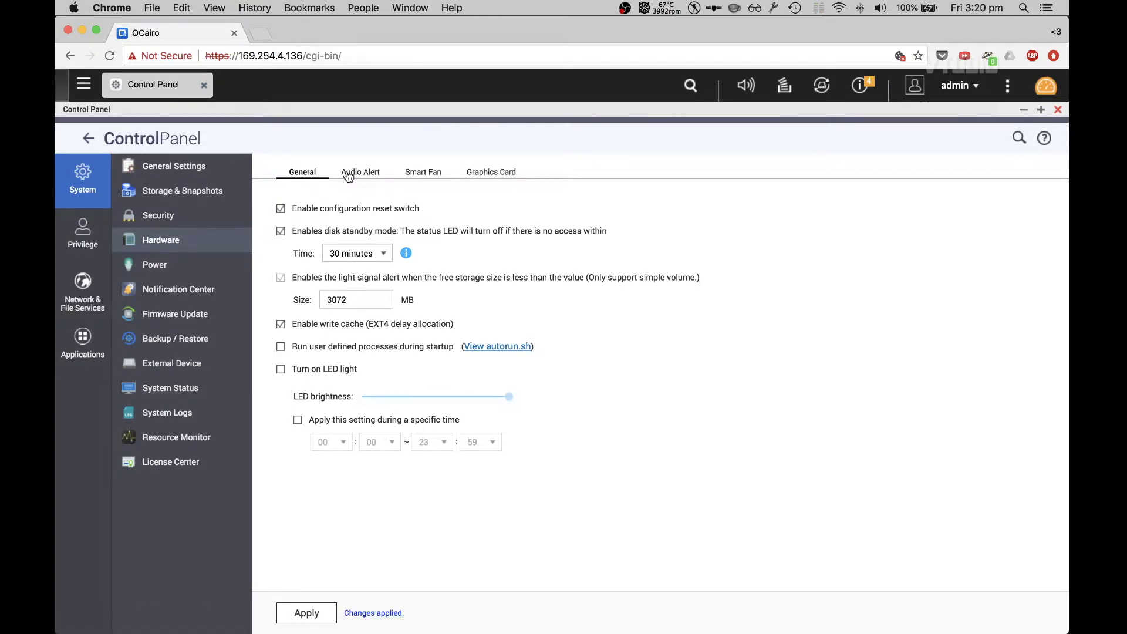
Review the audio alert page and keep automatic smart fan control for the system fan.
left_click(348, 174)
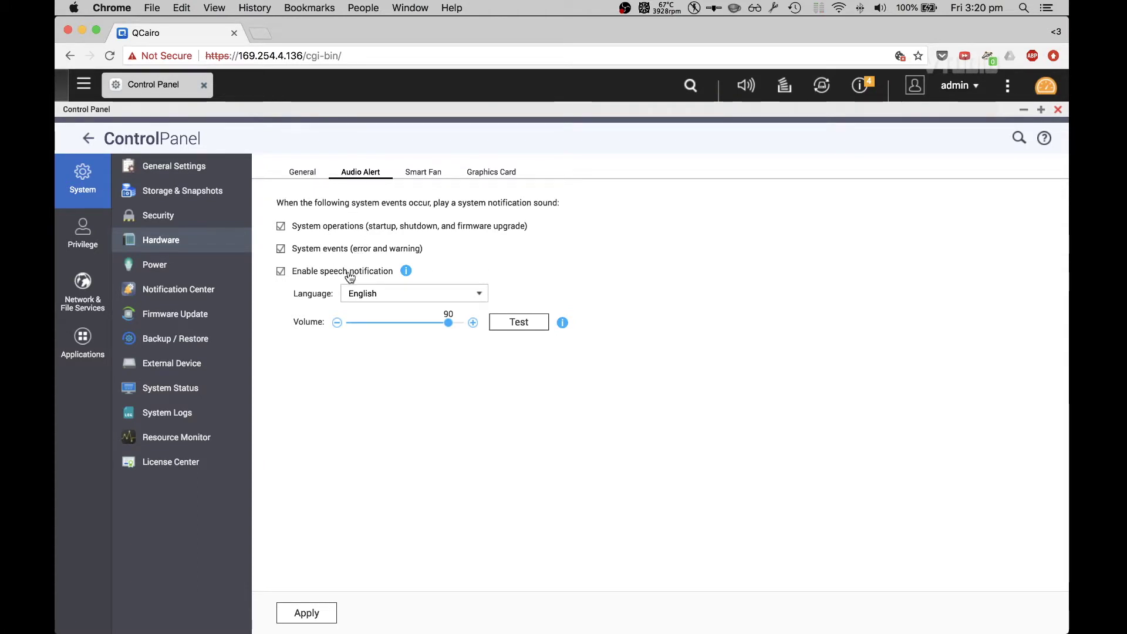
left_click(428, 174)
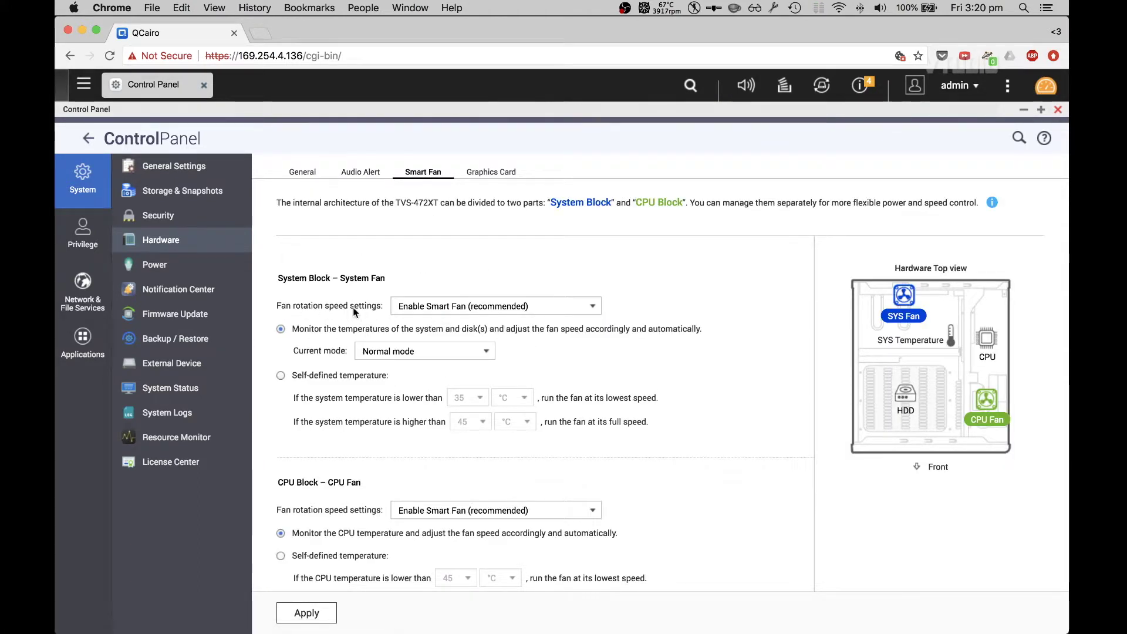
left_click(439, 308)
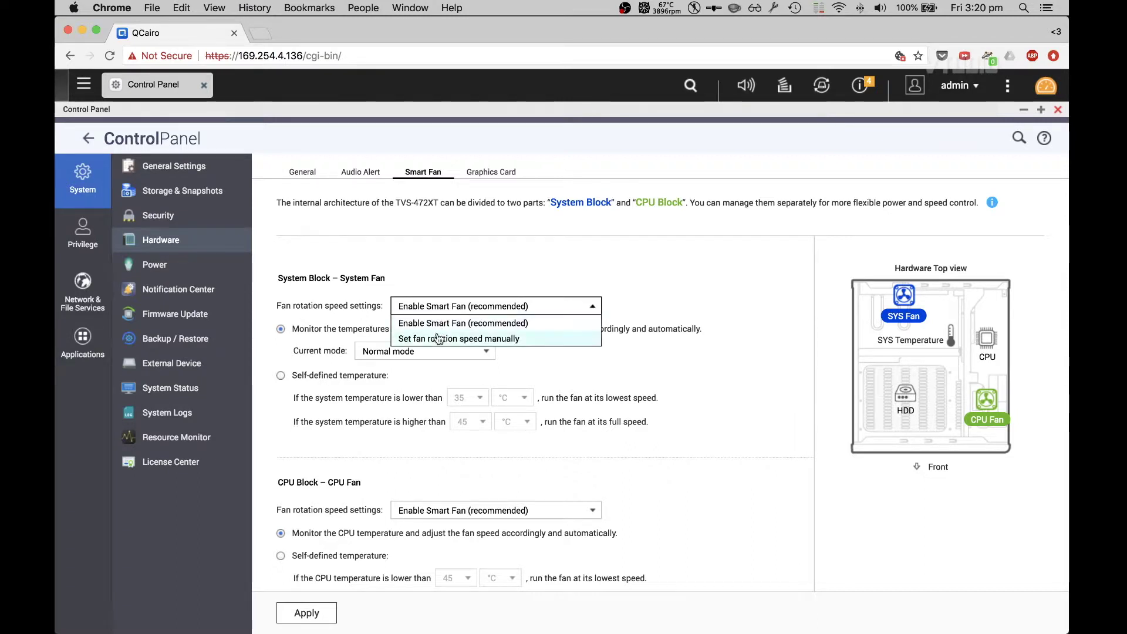
left_click(455, 276)
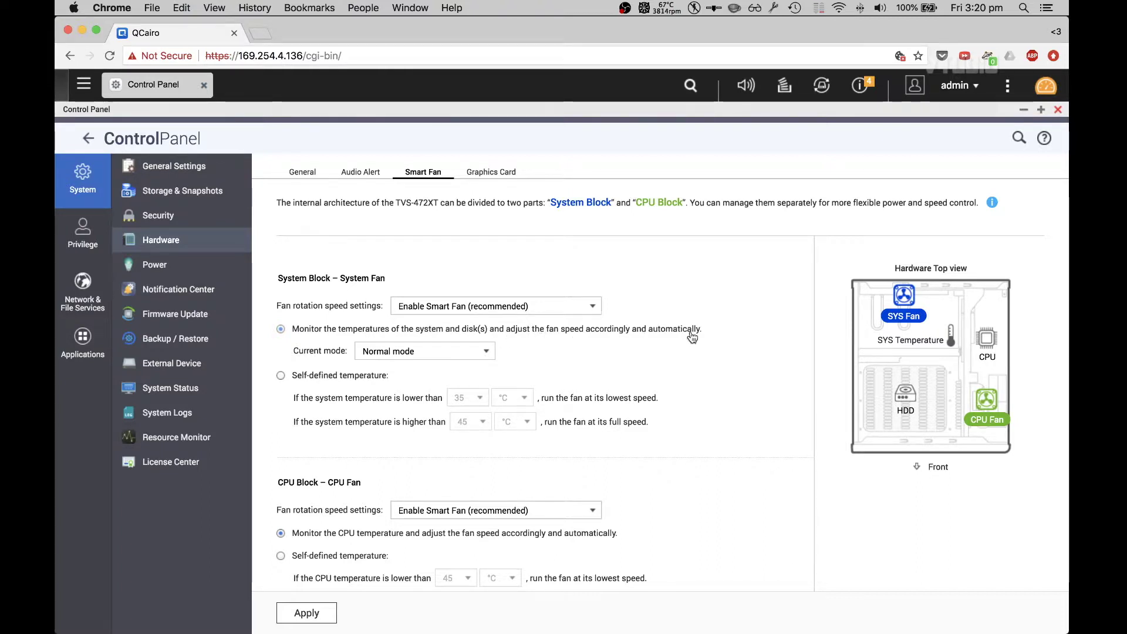
Switch the system fan to Quiet mode, keep the CPU fan automatic, and apply.
left_click(414, 353)
left_click(398, 368)
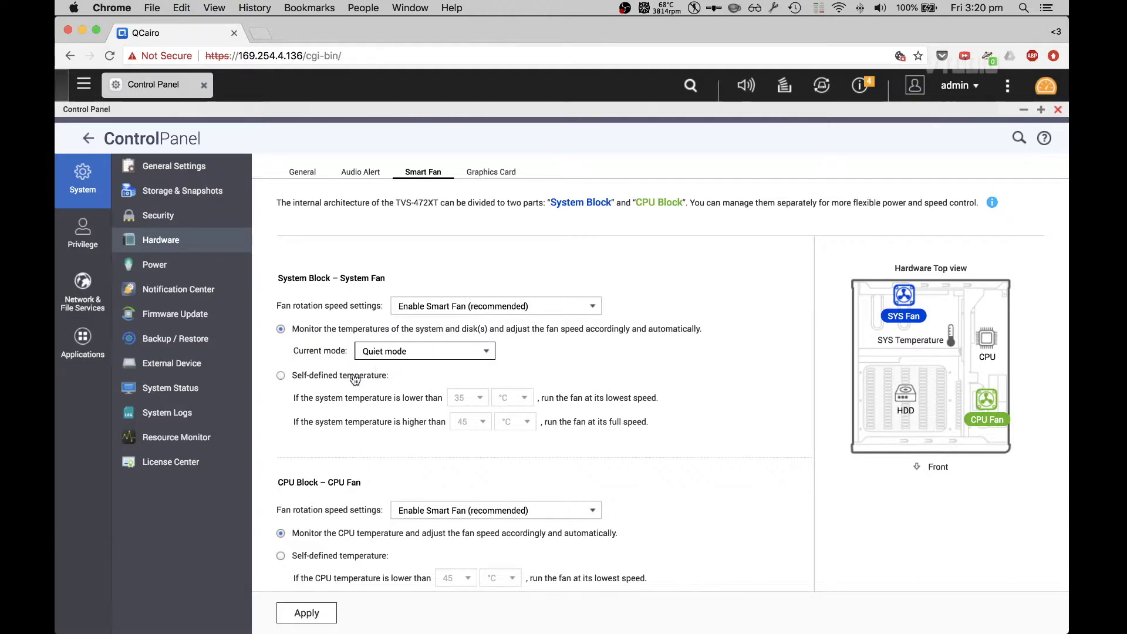
scroll(317, 411, "down", 2)
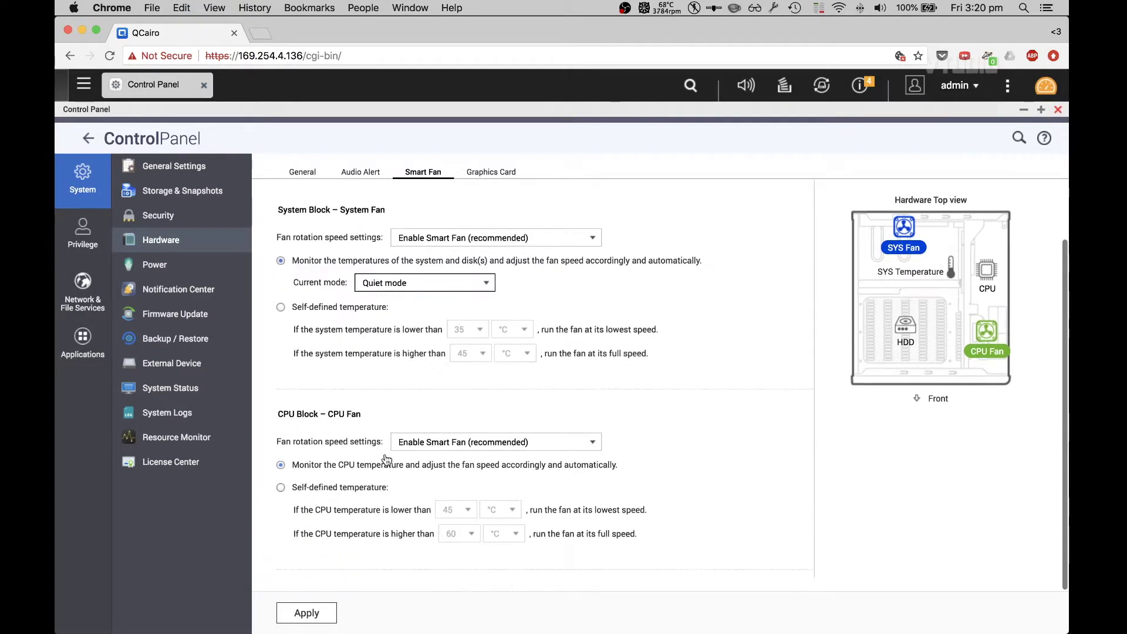
left_click(458, 442)
left_click(458, 458)
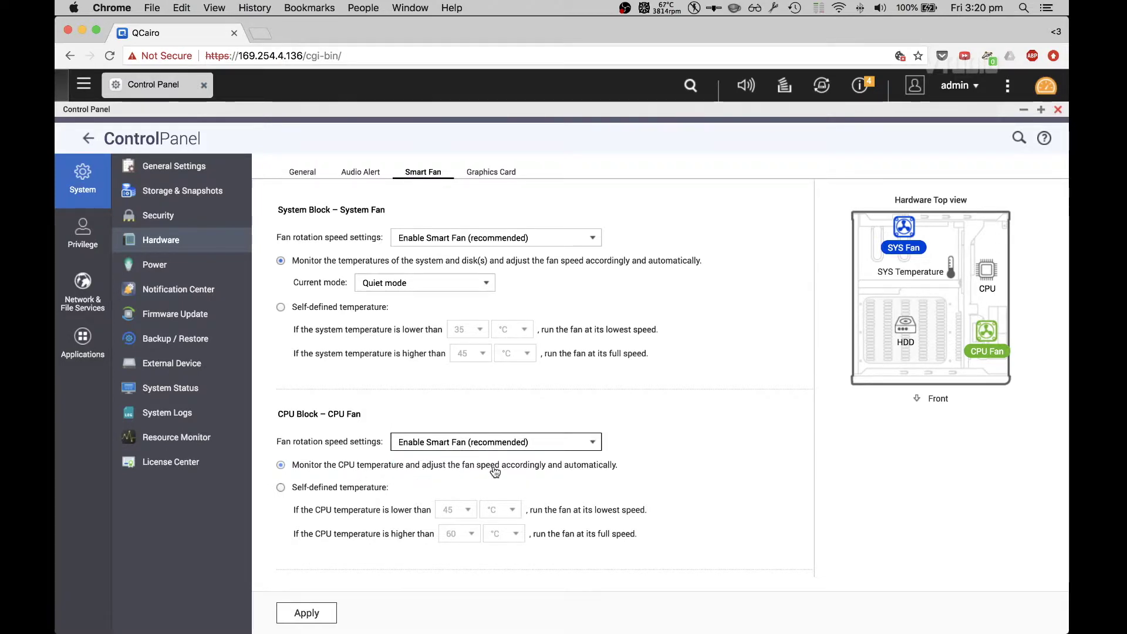
left_click(306, 621)
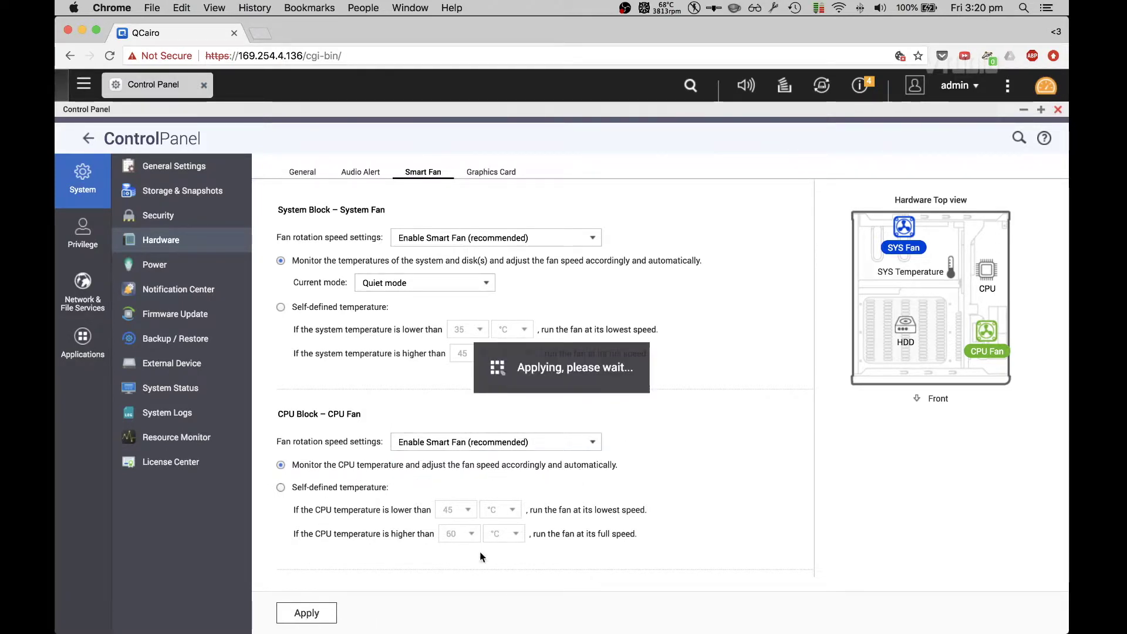
left_click(499, 171)
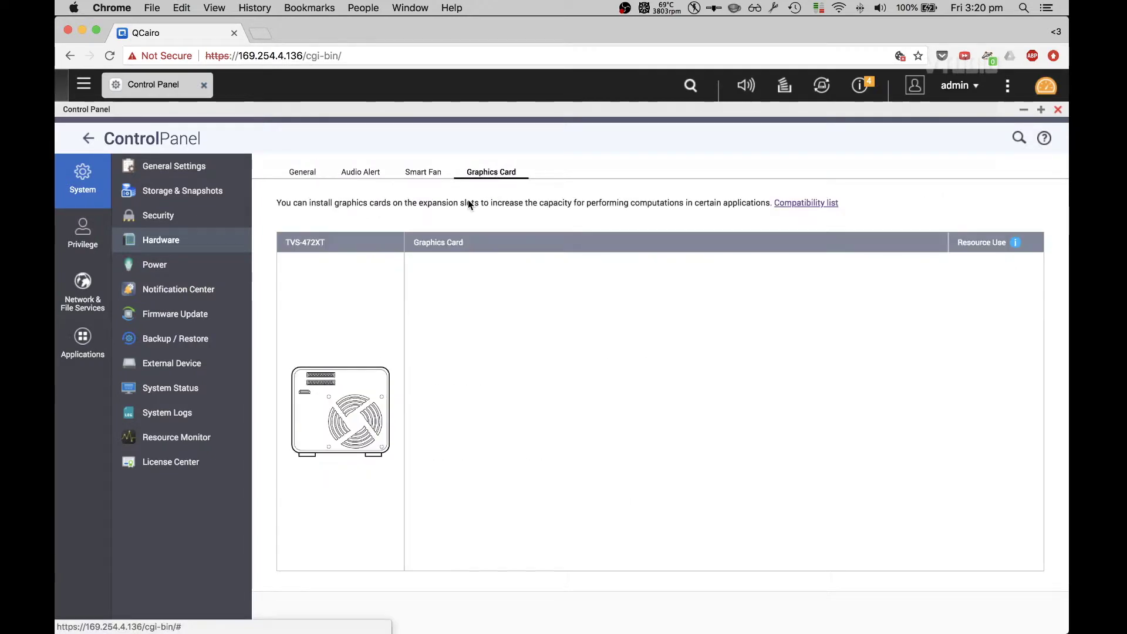
Enable EuP Mode Configuration in the Power settings and apply it.
left_click(182, 261)
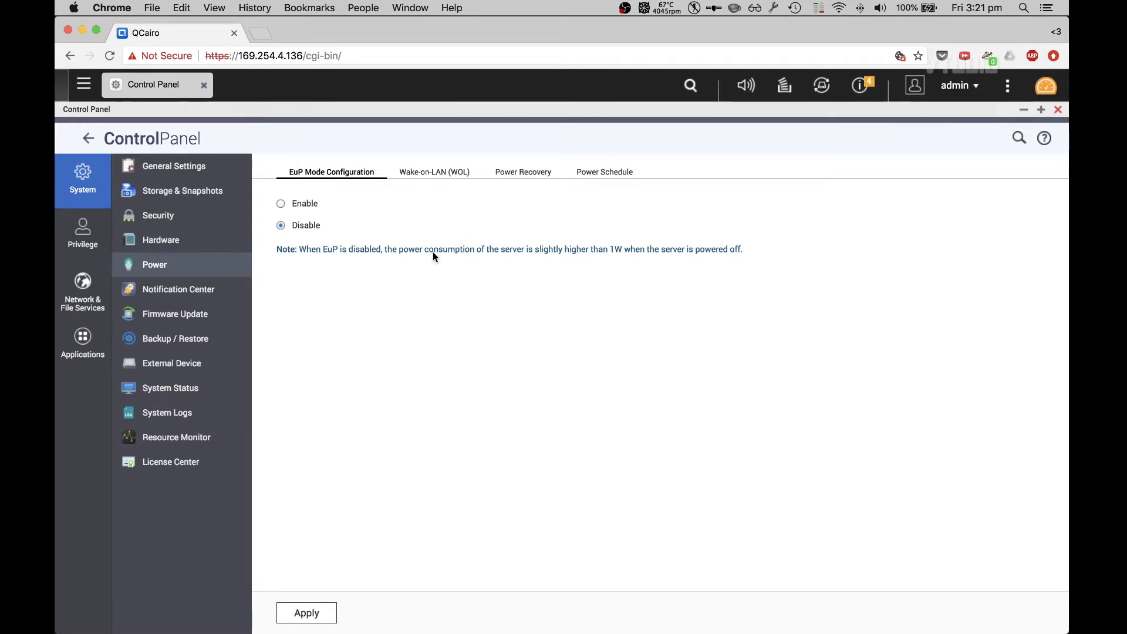
left_click(303, 205)
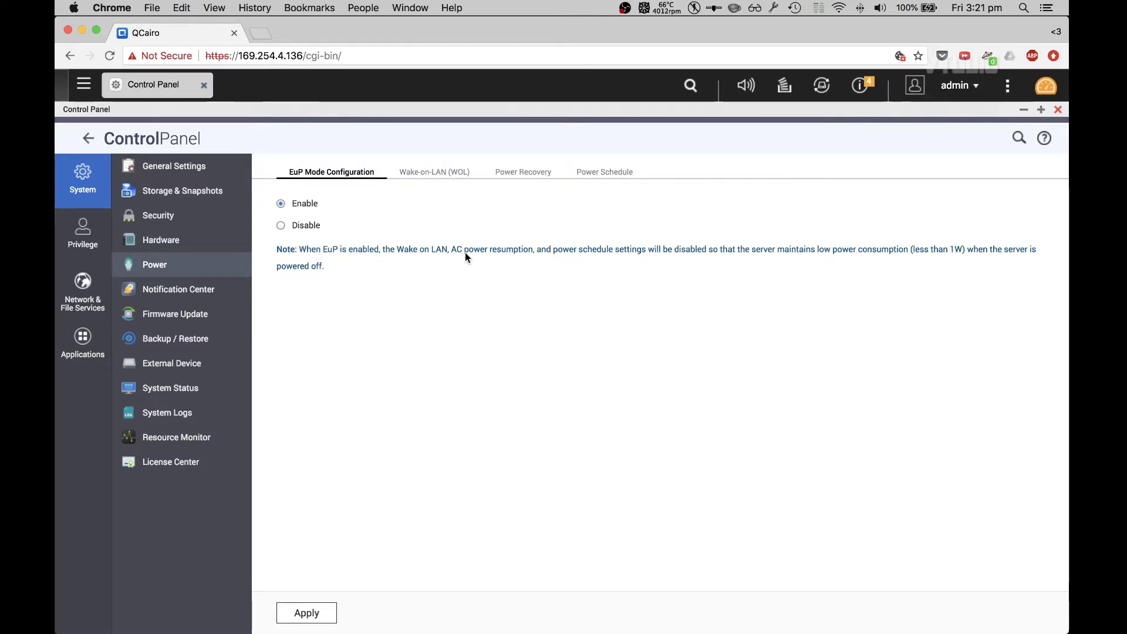
left_click(322, 613)
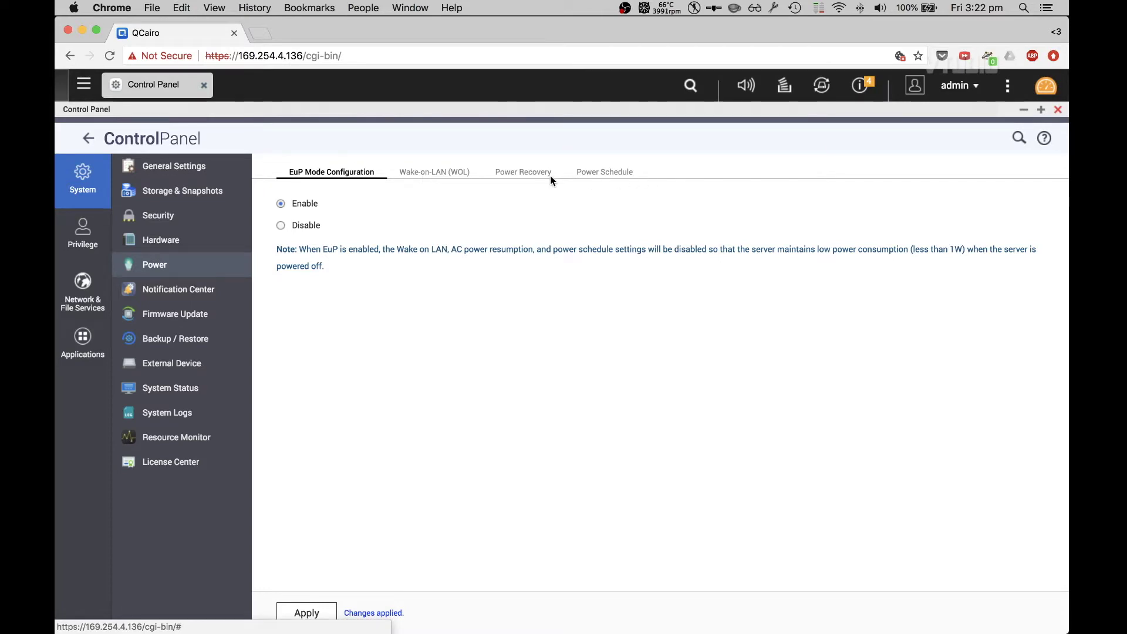
left_click(179, 289)
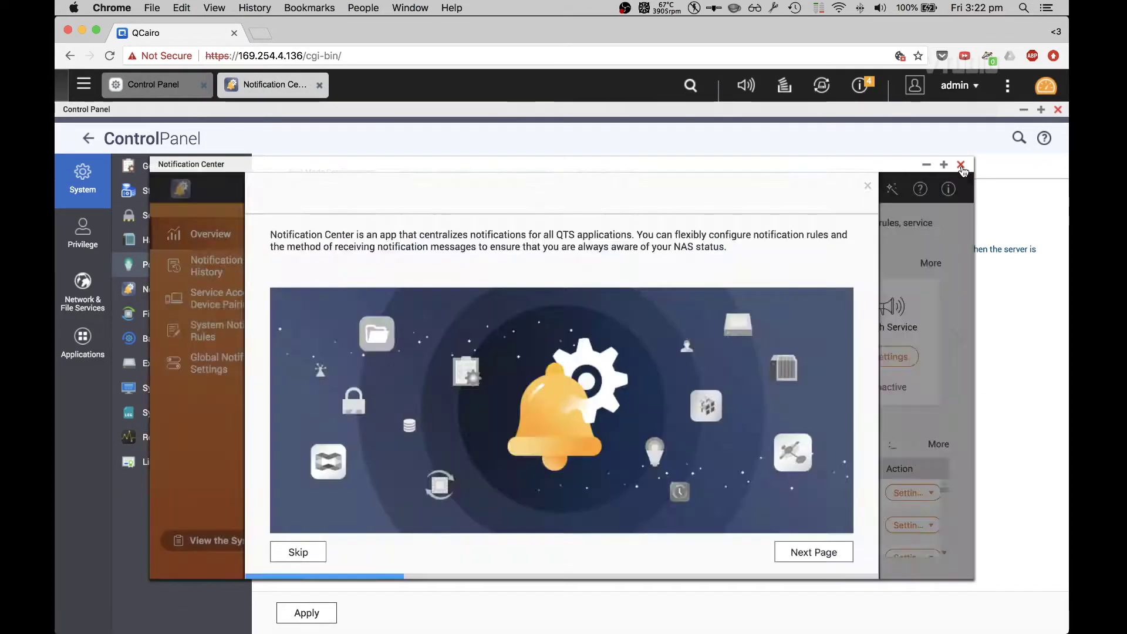
Close Notification Center, browse Firmware Update and Backup / Restore, then open System Status.
left_click(961, 165)
left_click(171, 317)
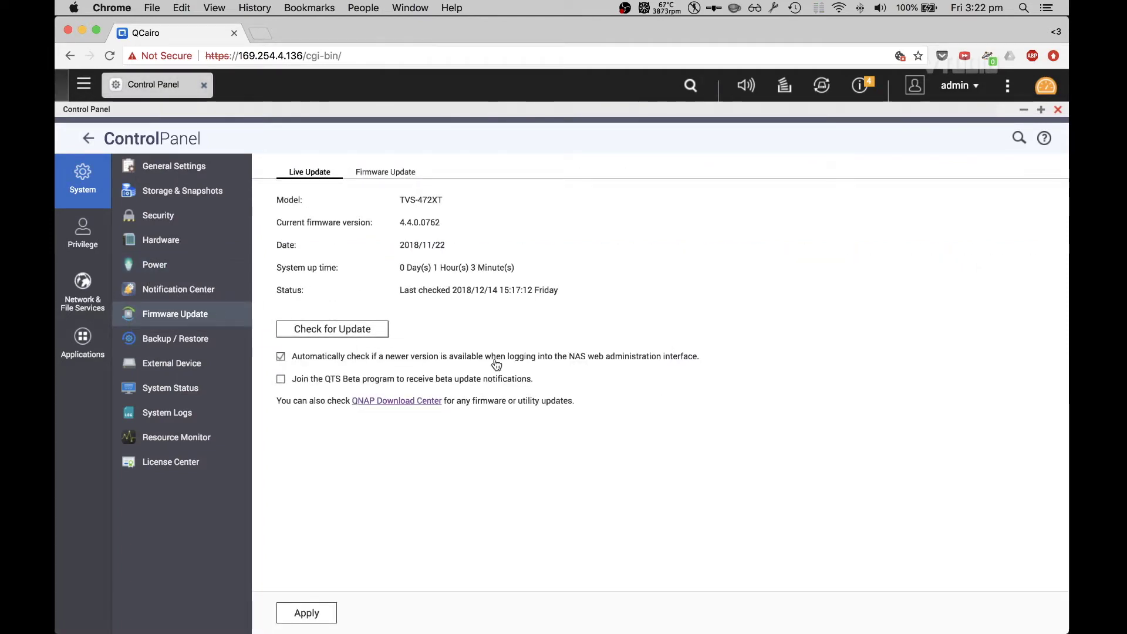
left_click(193, 339)
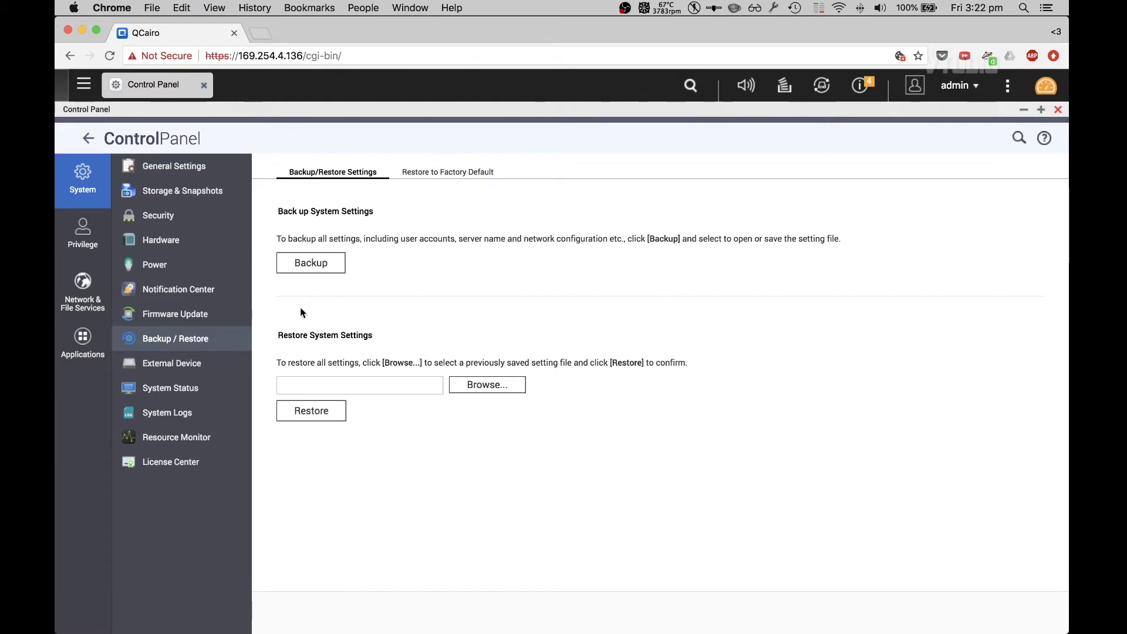
left_click(175, 367)
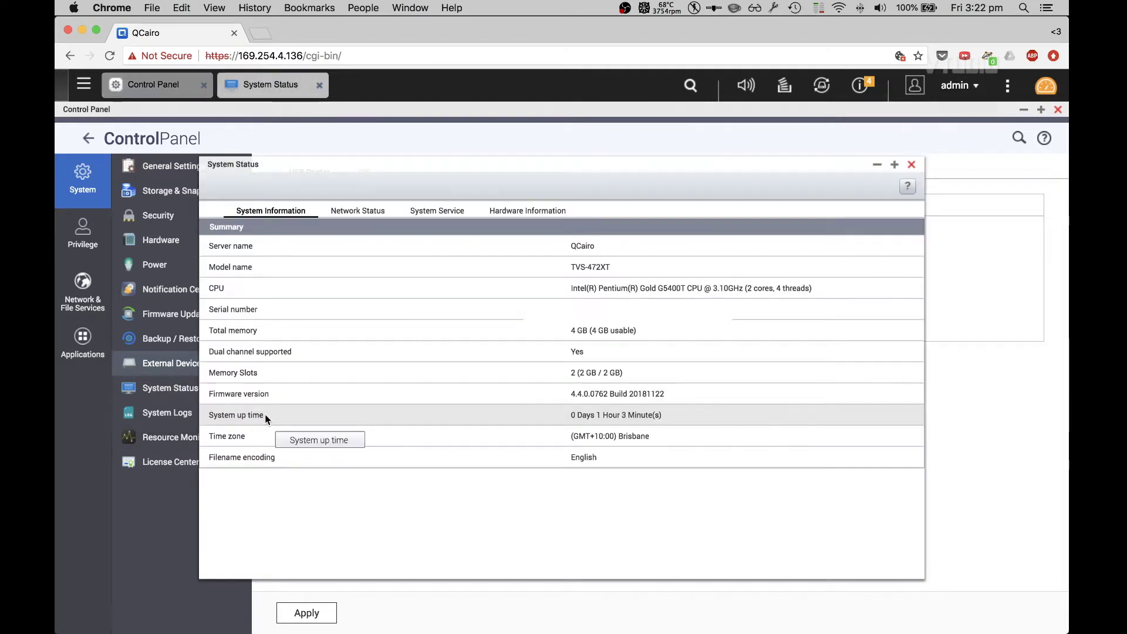
Maximize System Status and review its network, system service and hardware information tabs.
left_click(893, 166)
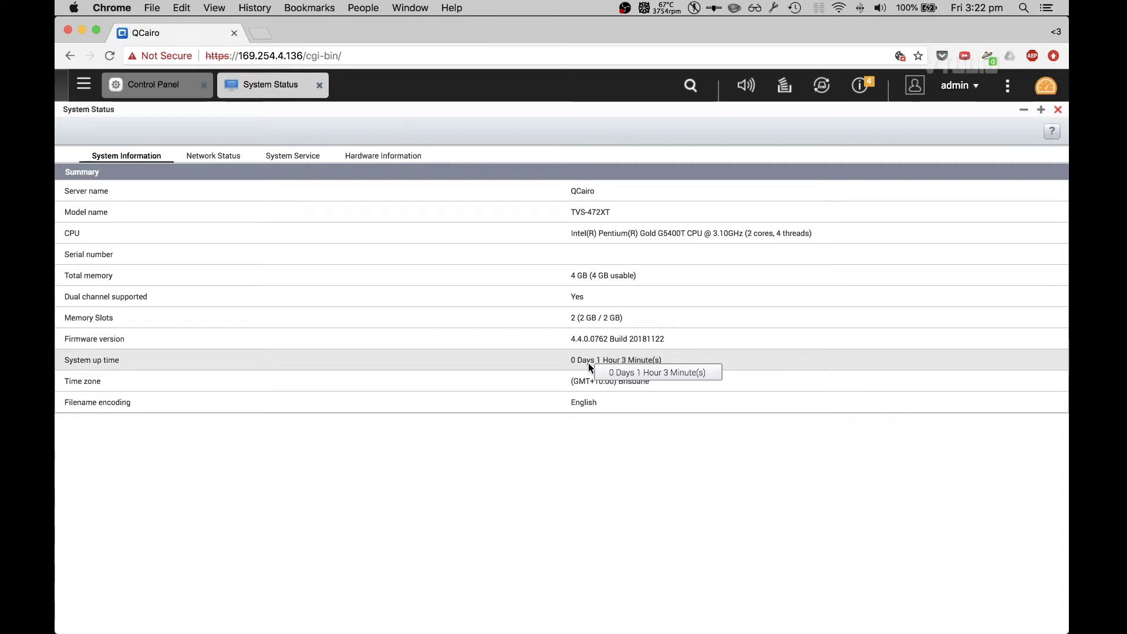
left_click(209, 155)
scroll(213, 164, "down", 5)
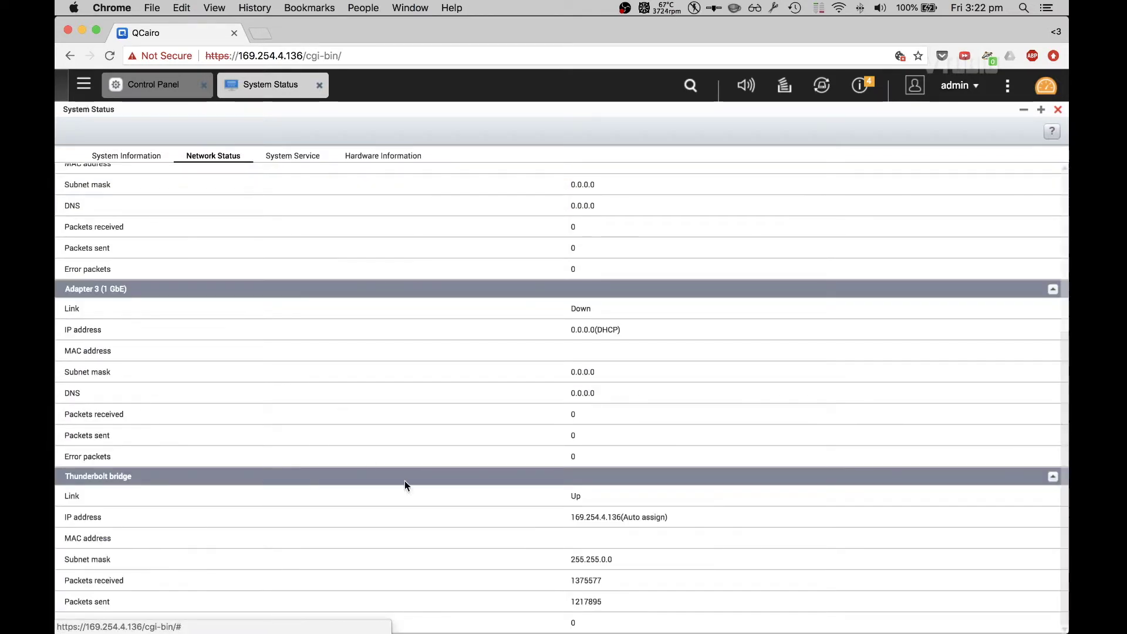
left_click(292, 156)
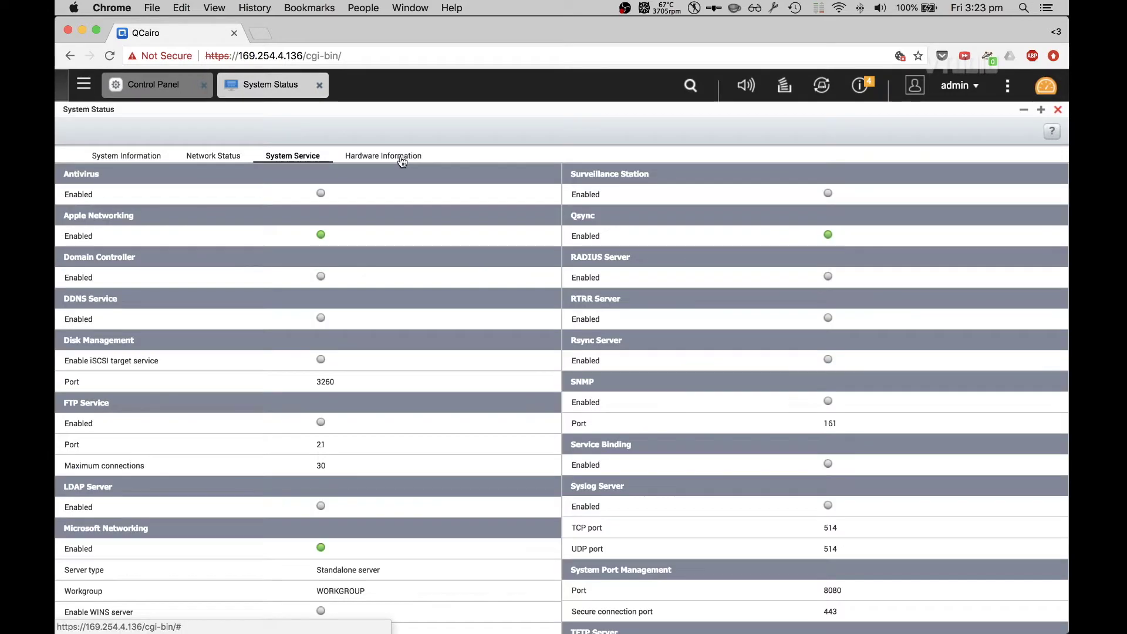
left_click(403, 161)
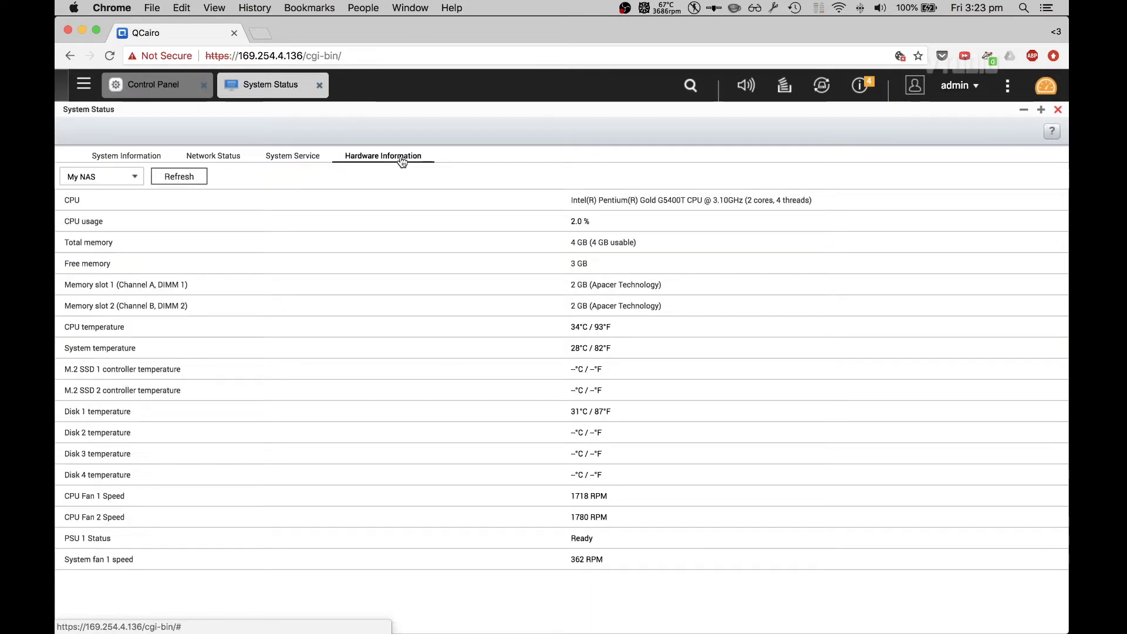
Back in Control Panel, open the System Logs and close them again.
left_click(154, 84)
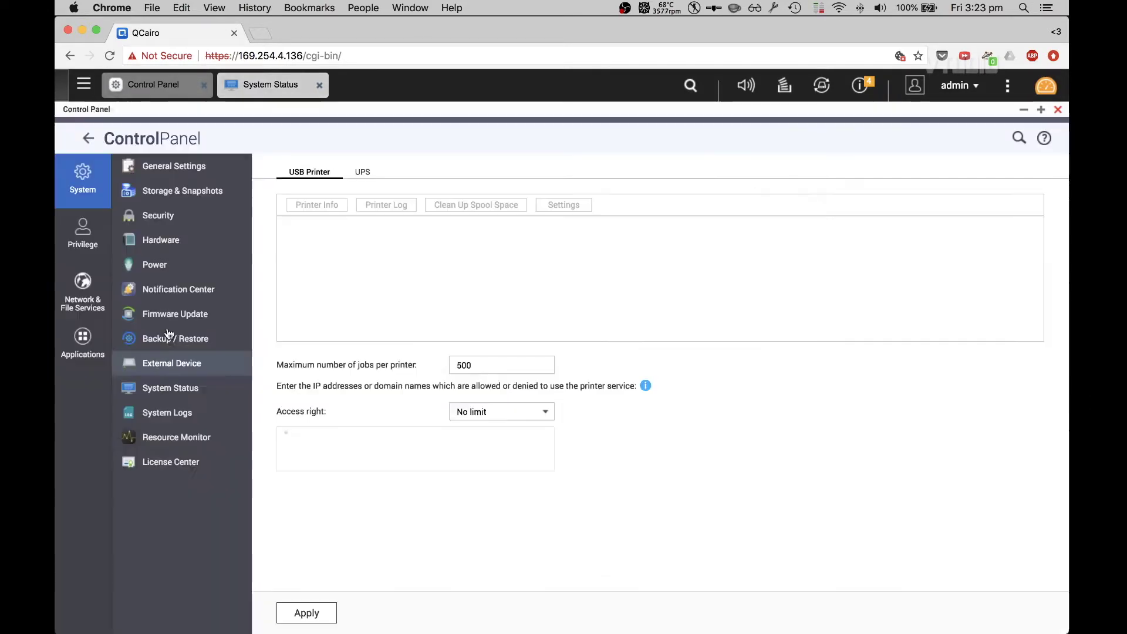
left_click(168, 412)
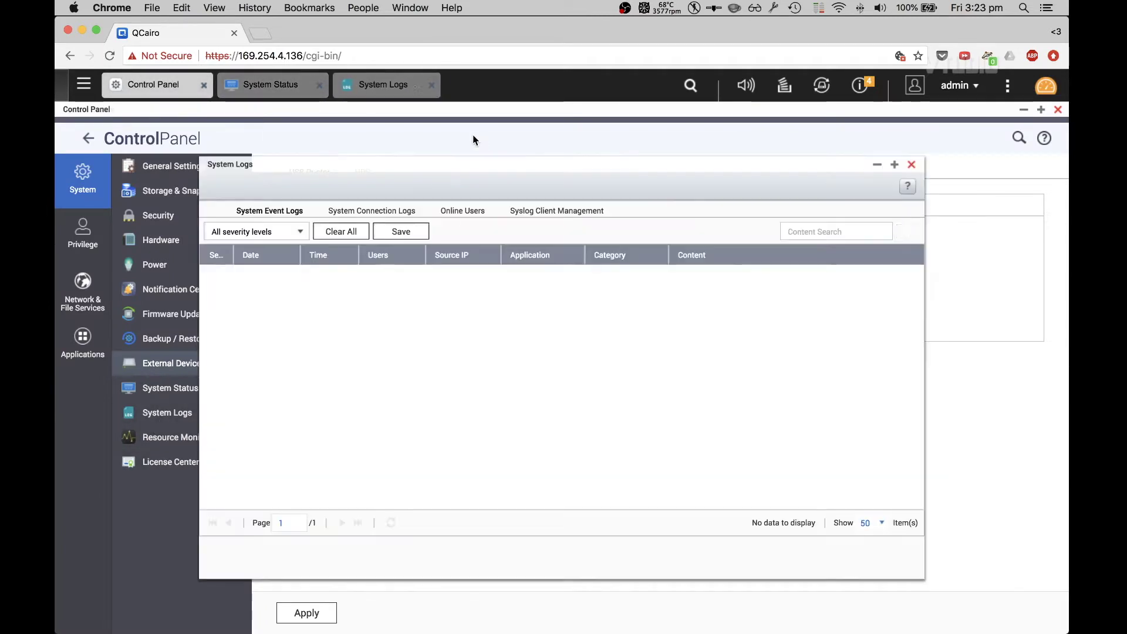
left_click(912, 166)
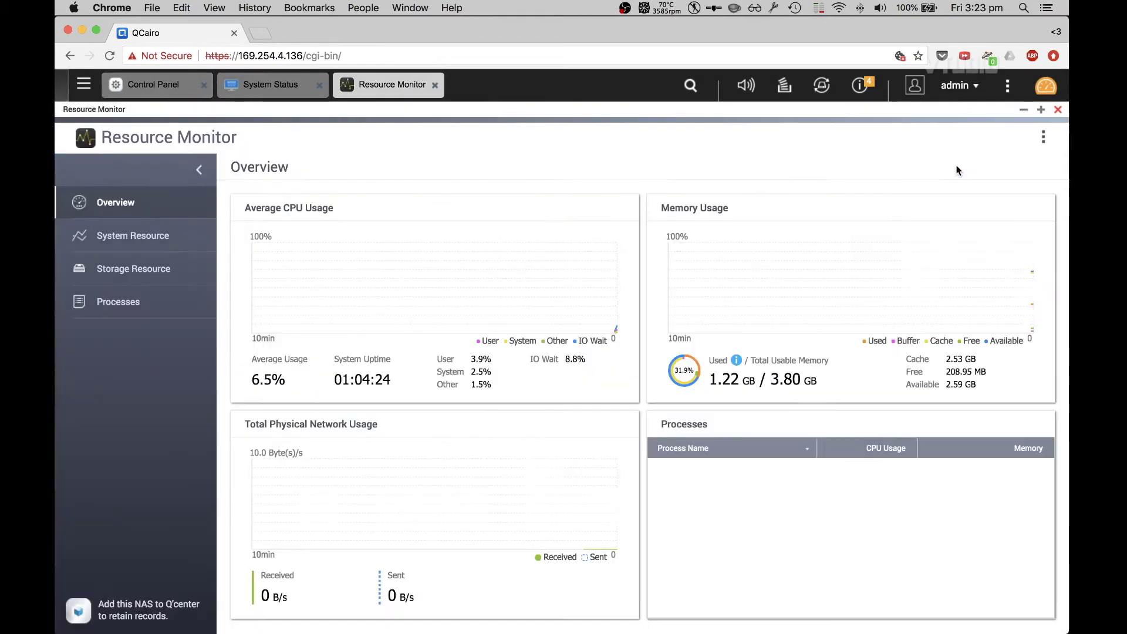
Check System Resource usage for CPU, network, memory and graphics card.
left_click(98, 238)
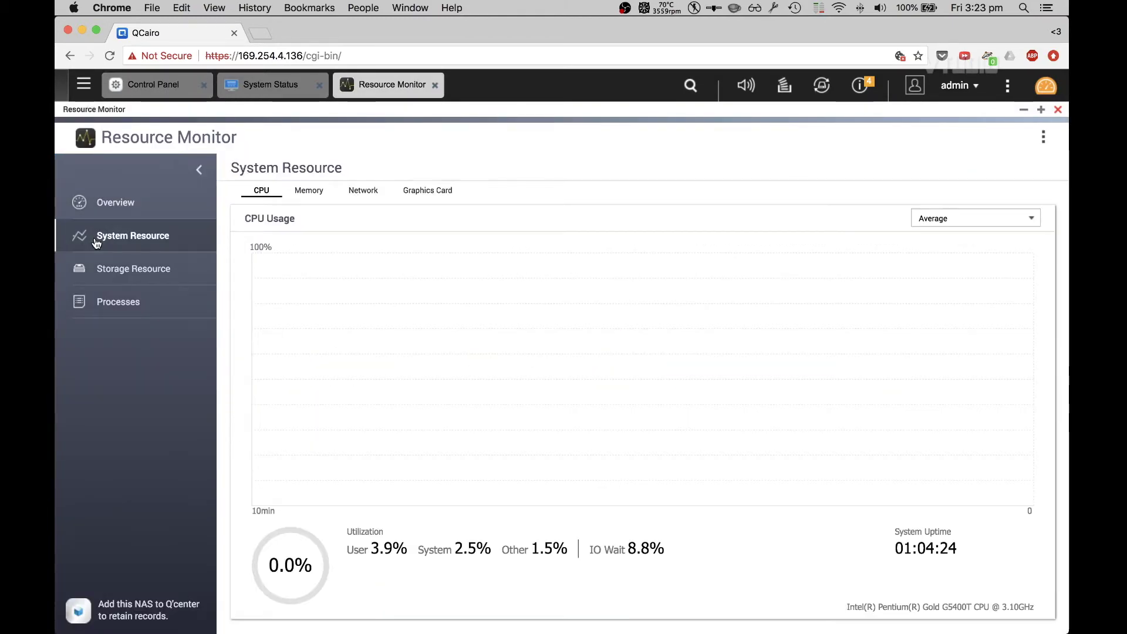
left_click(362, 196)
left_click(309, 191)
left_click(427, 192)
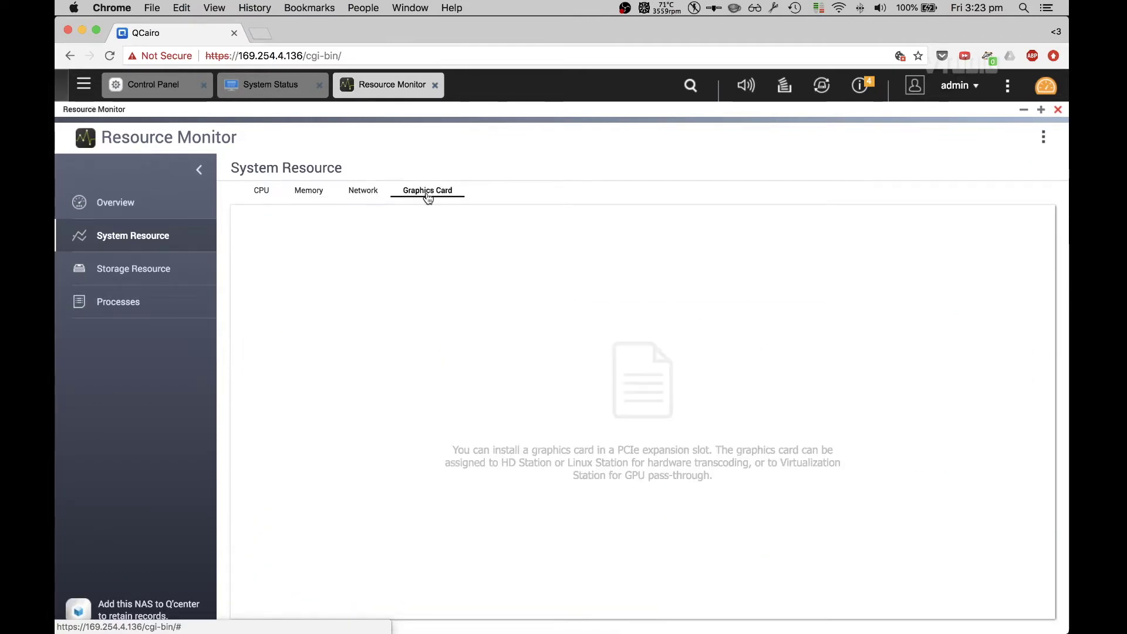
left_click(268, 192)
Review Storage Resource activity for RAID, volumes/LUNs and Disk 1.
left_click(130, 267)
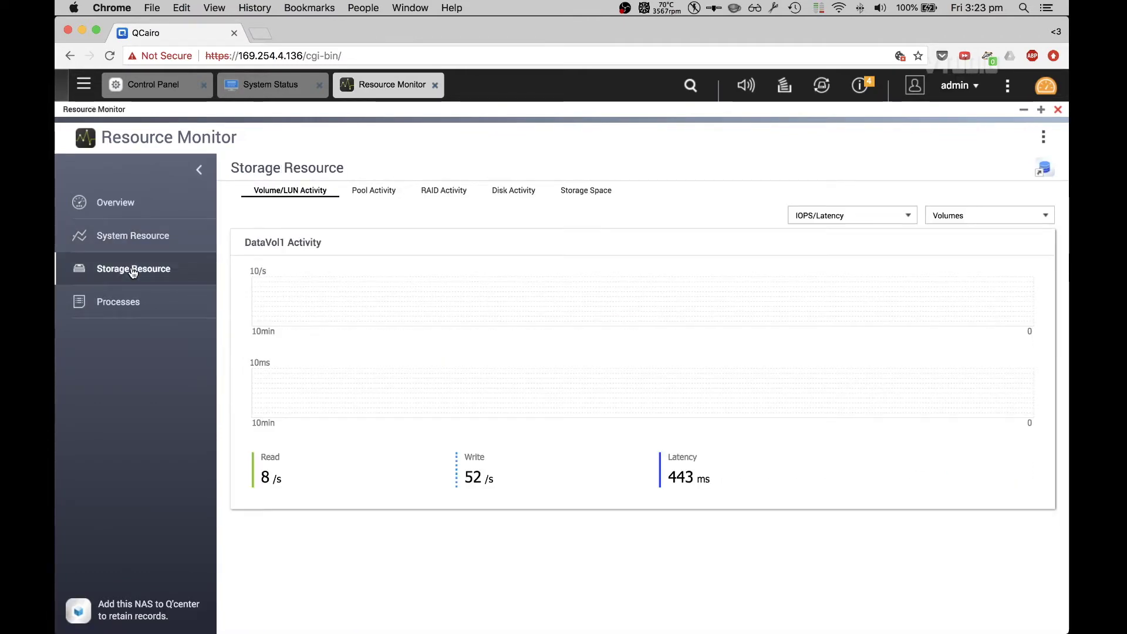
left_click(444, 191)
left_click(325, 196)
left_click(516, 192)
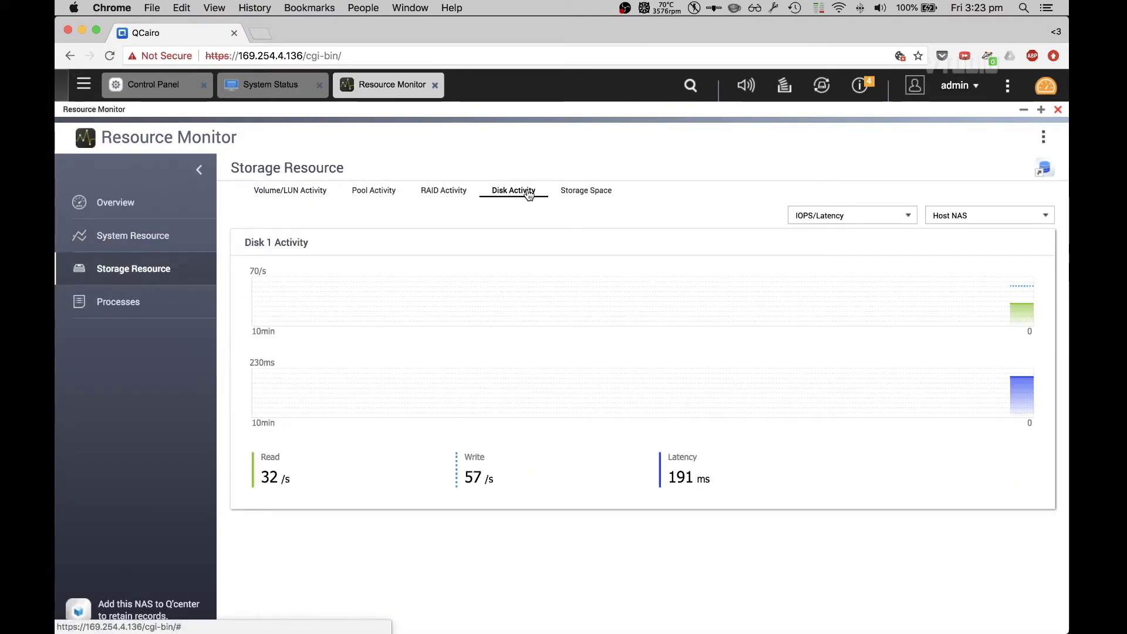
List running processes sorted by CPU usage, highest first, then close Resource Monitor.
left_click(129, 312)
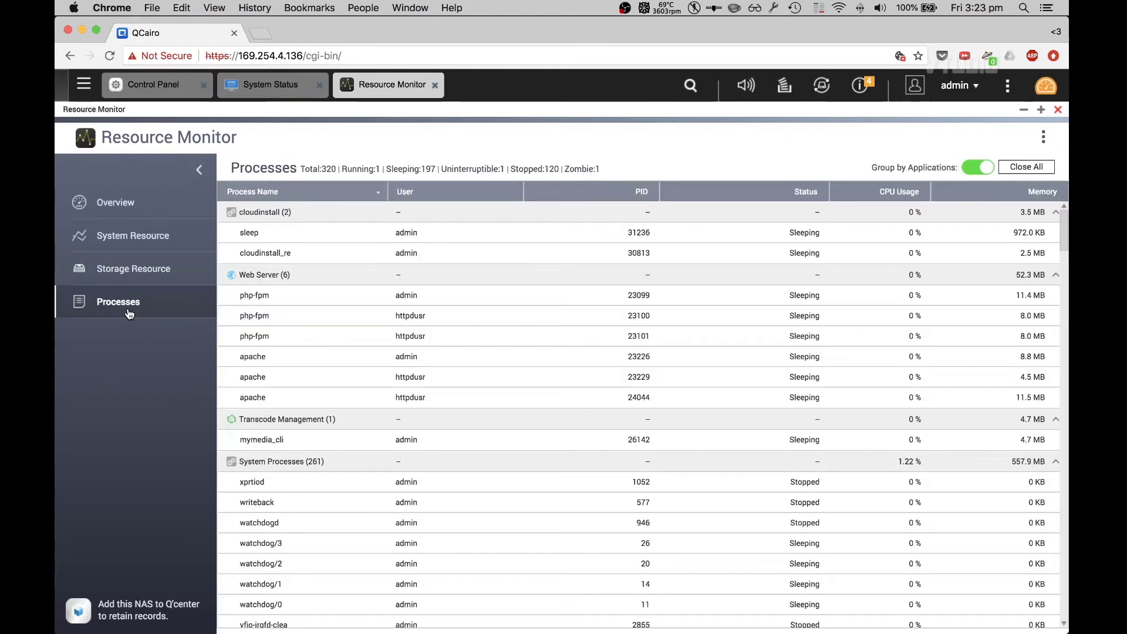
left_click(905, 196)
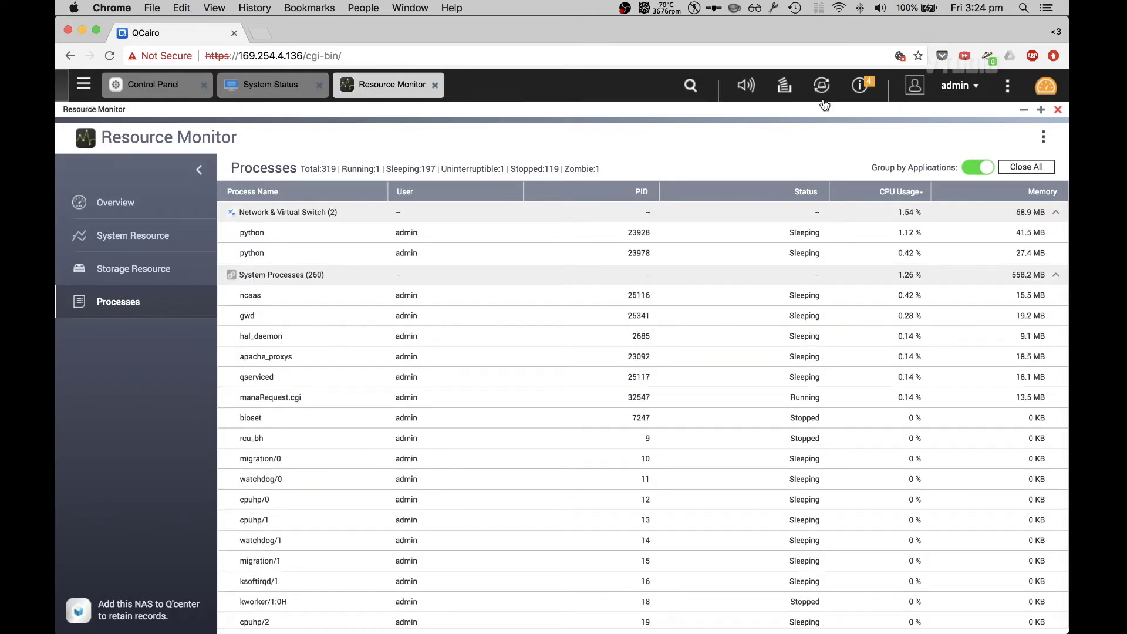
left_click(435, 85)
Close System Status, open and close License Center, and view Privilege settings.
left_click(320, 85)
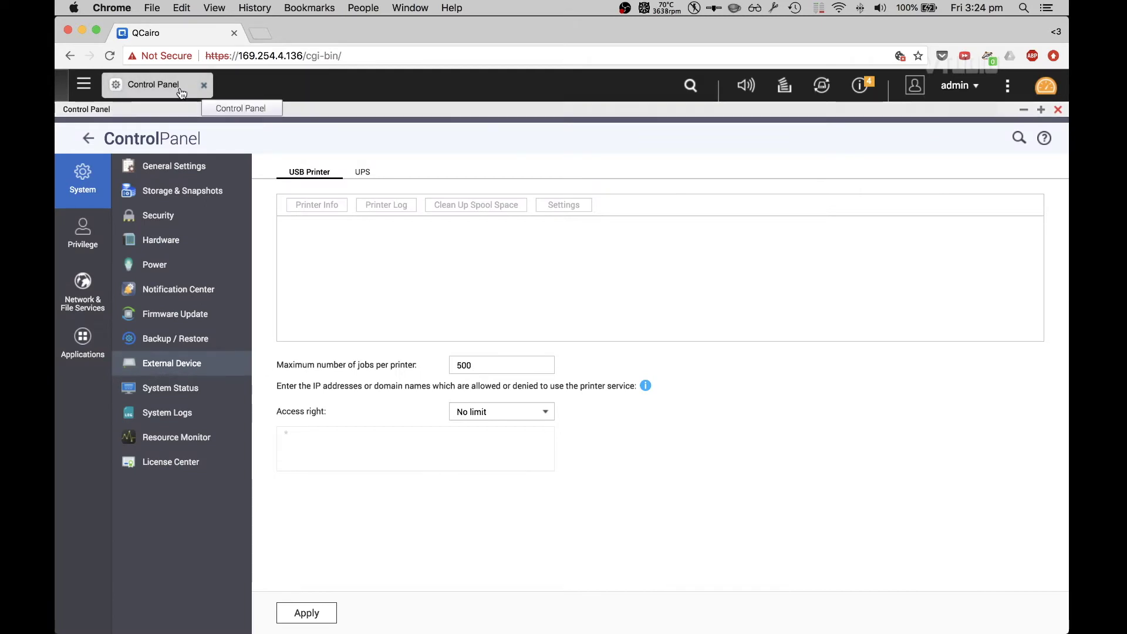
left_click(157, 463)
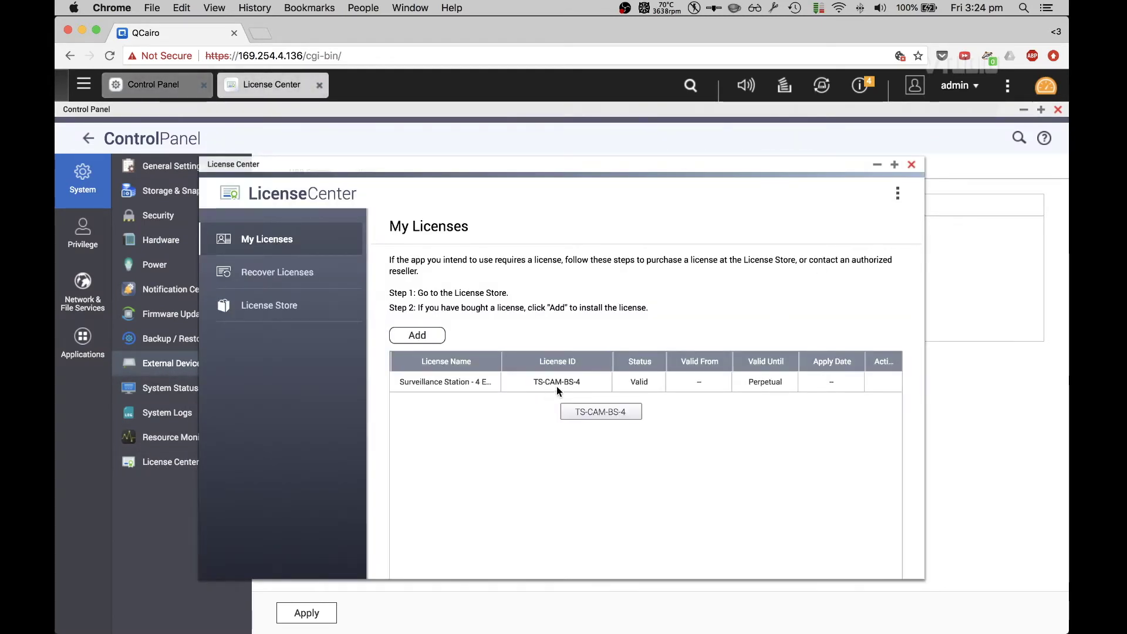
left_click(912, 165)
left_click(83, 233)
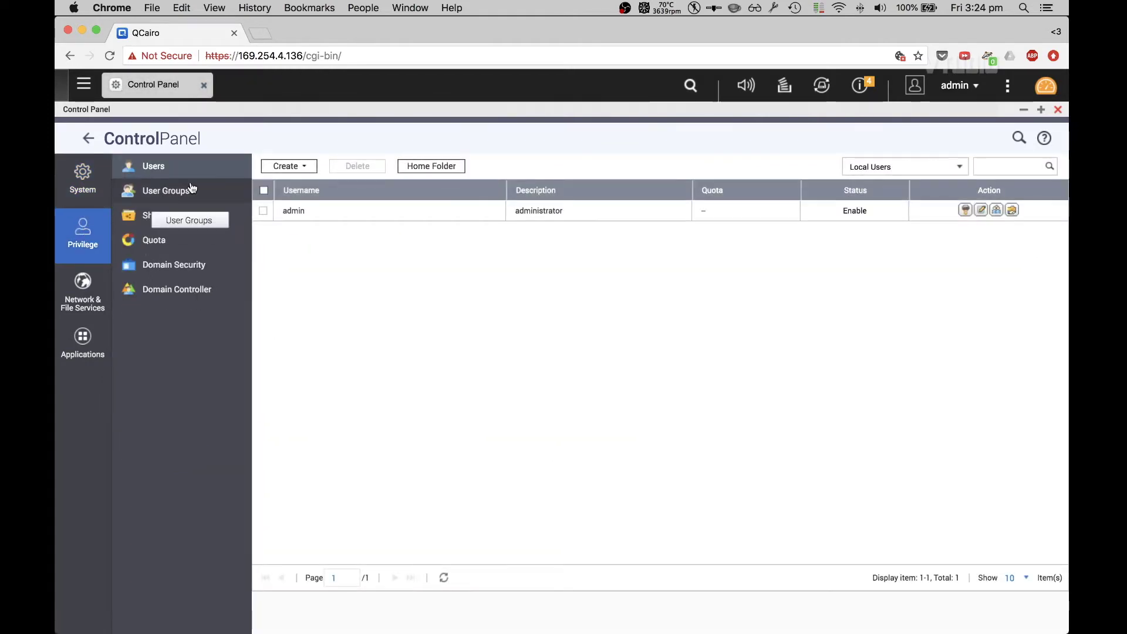
Browse Win/Mac/NFS, Telnet/SSH, SNMP, service discovery, FTP and Network Recycle Bin settings, then Applications.
left_click(96, 291)
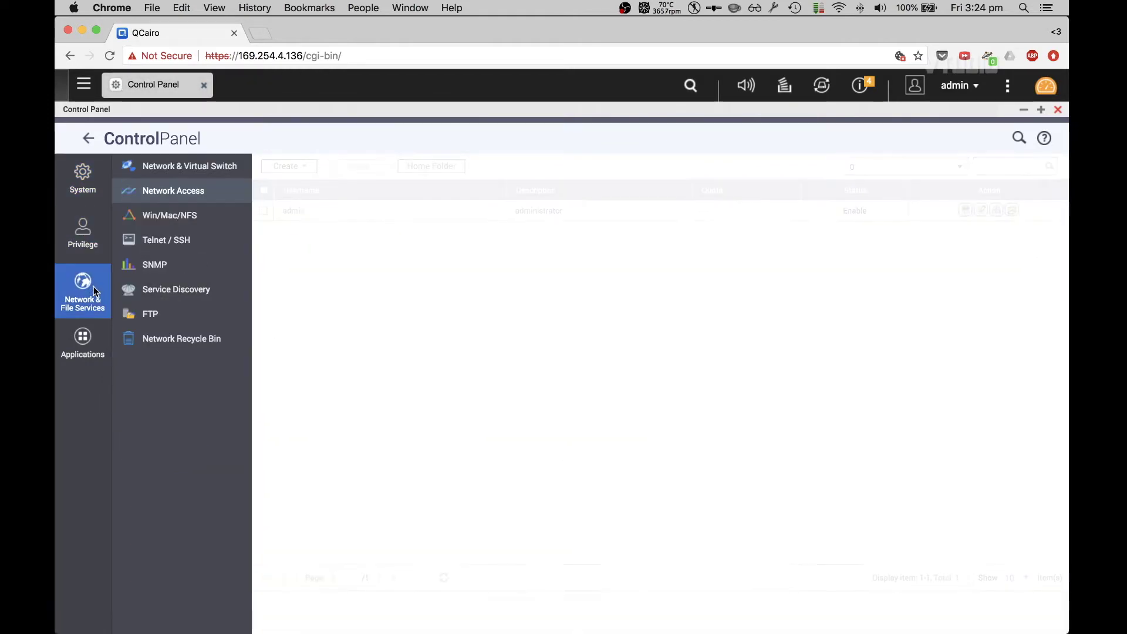
left_click(178, 222)
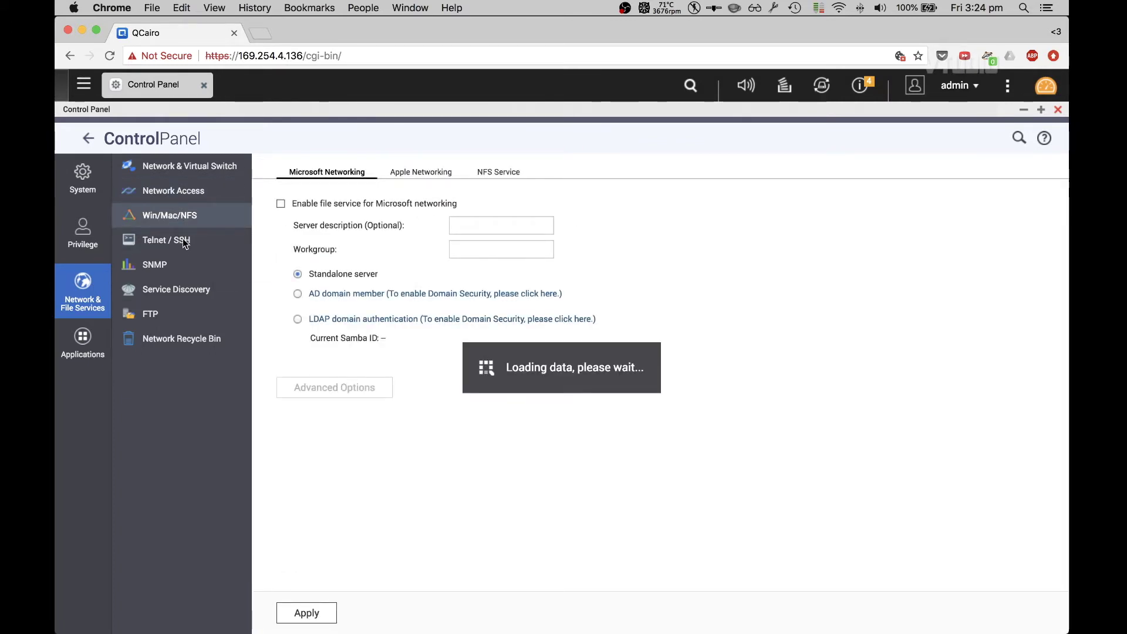
left_click(185, 243)
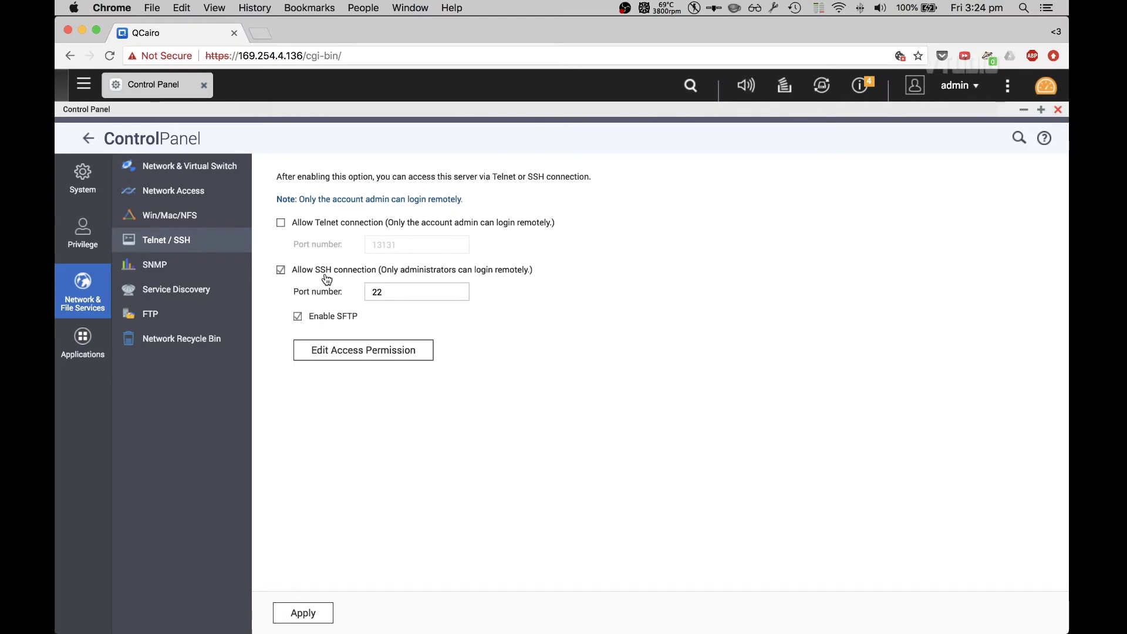
left_click(193, 266)
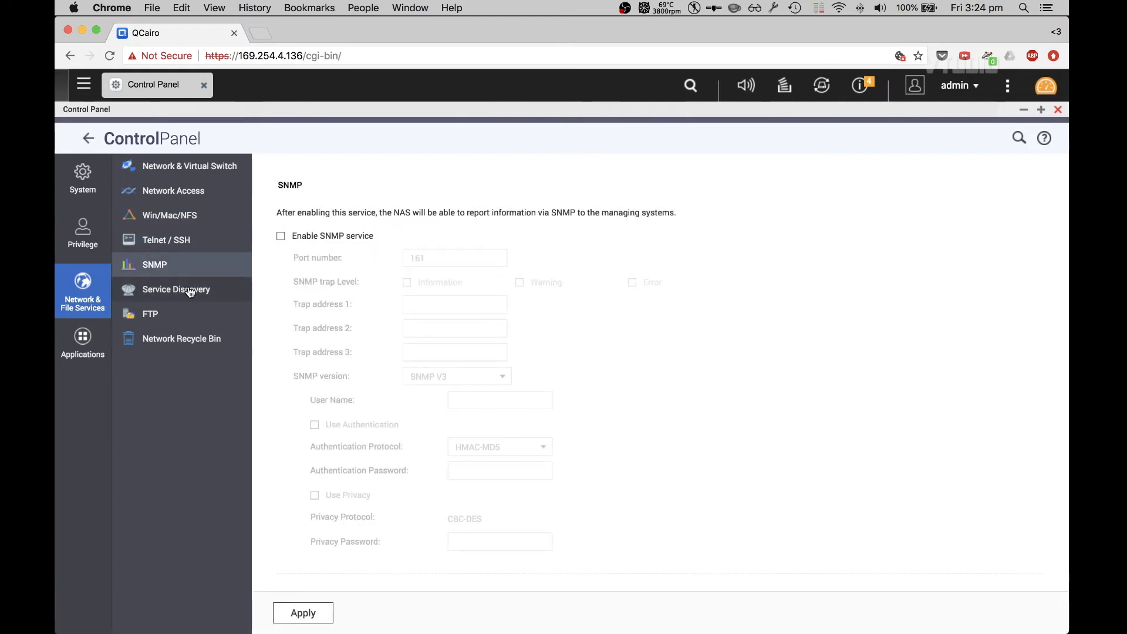
left_click(189, 293)
left_click(189, 316)
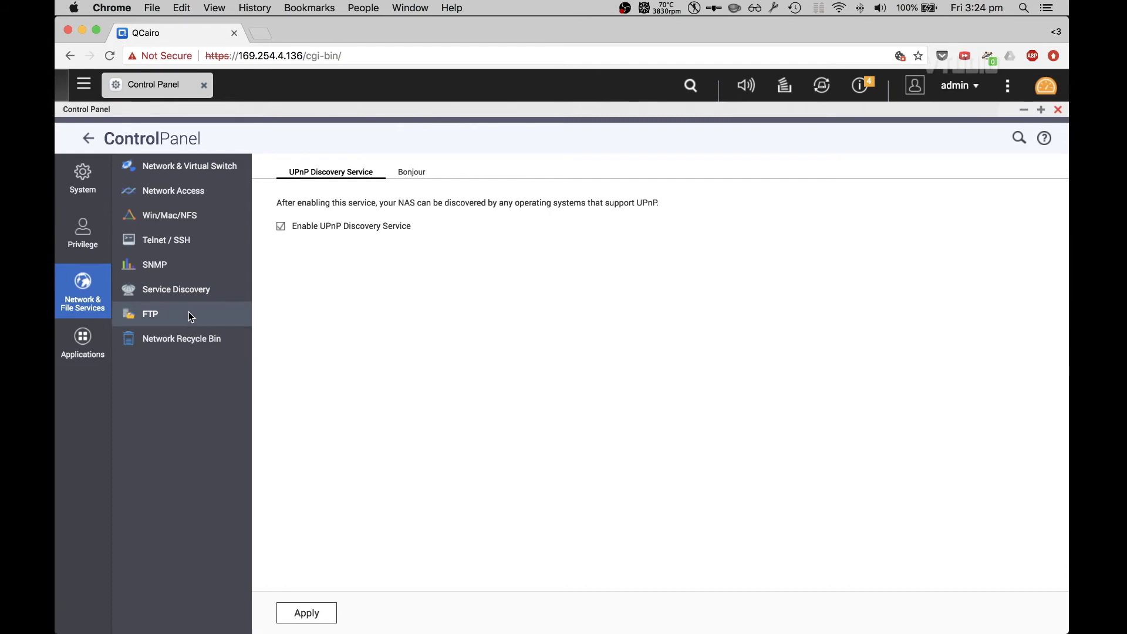
left_click(207, 341)
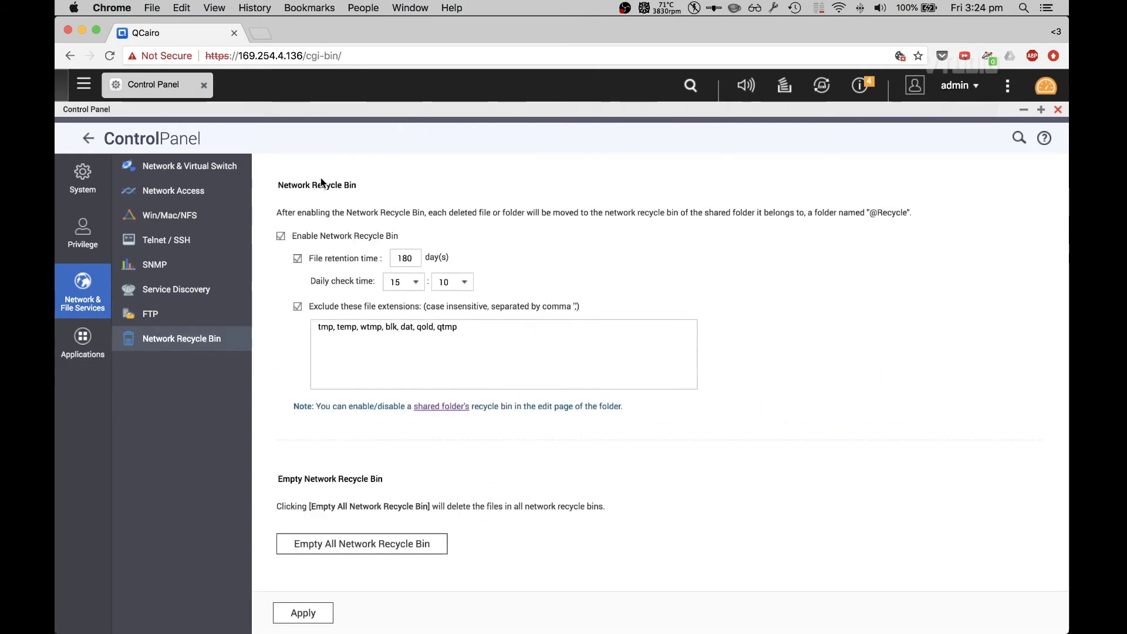
left_click(79, 350)
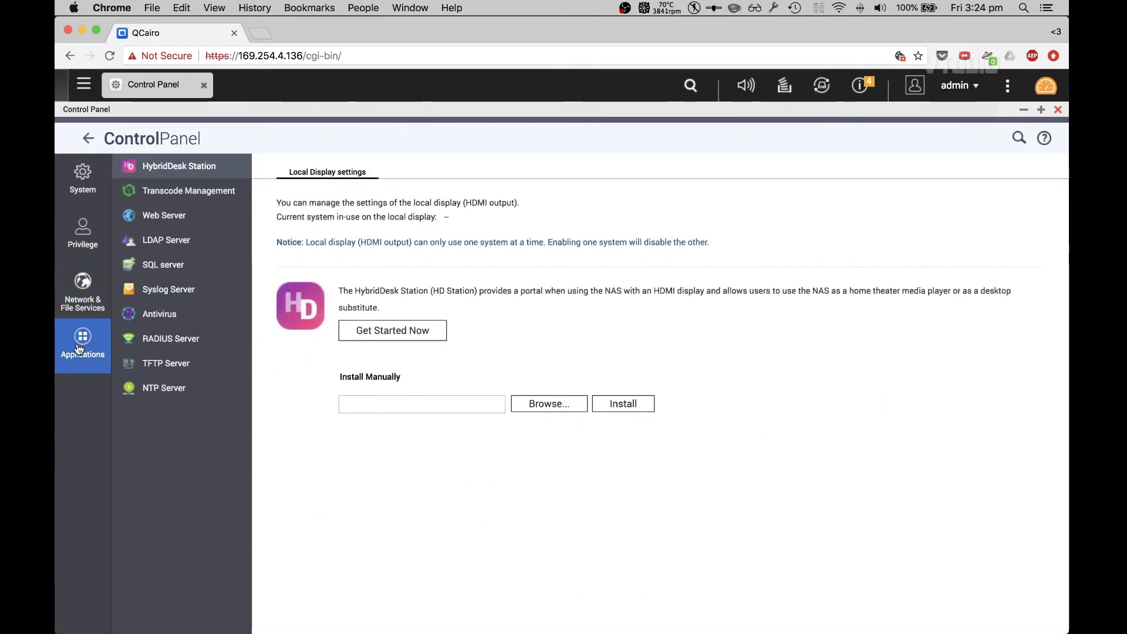
View Transcode Management, Web Server and Antivirus pages, then close Control Panel and open Qboost.
left_click(190, 189)
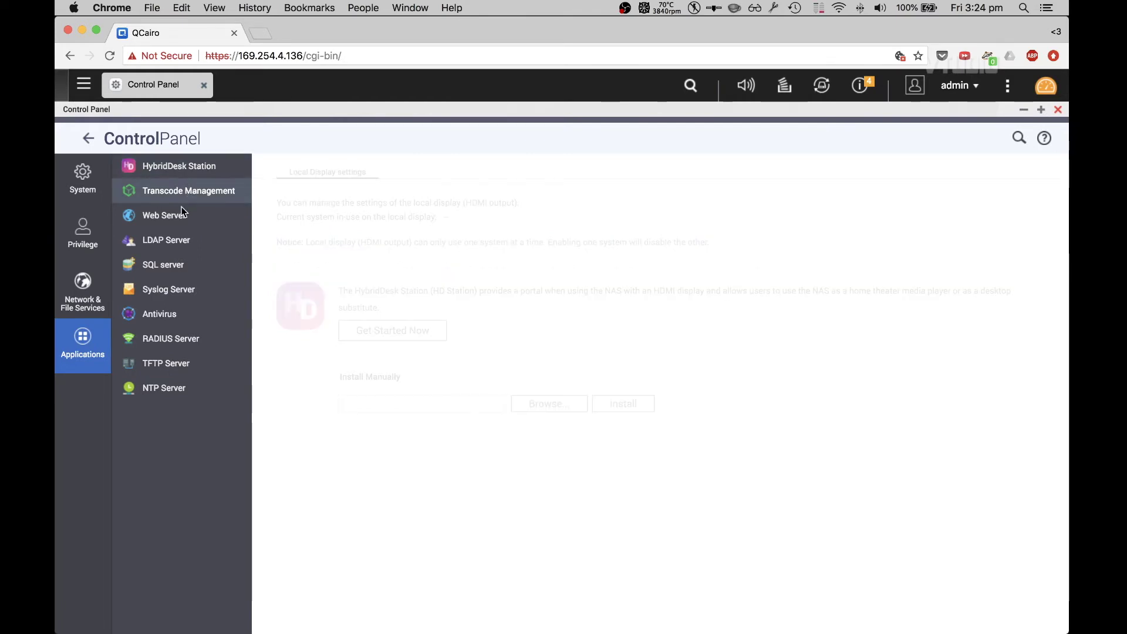
left_click(182, 213)
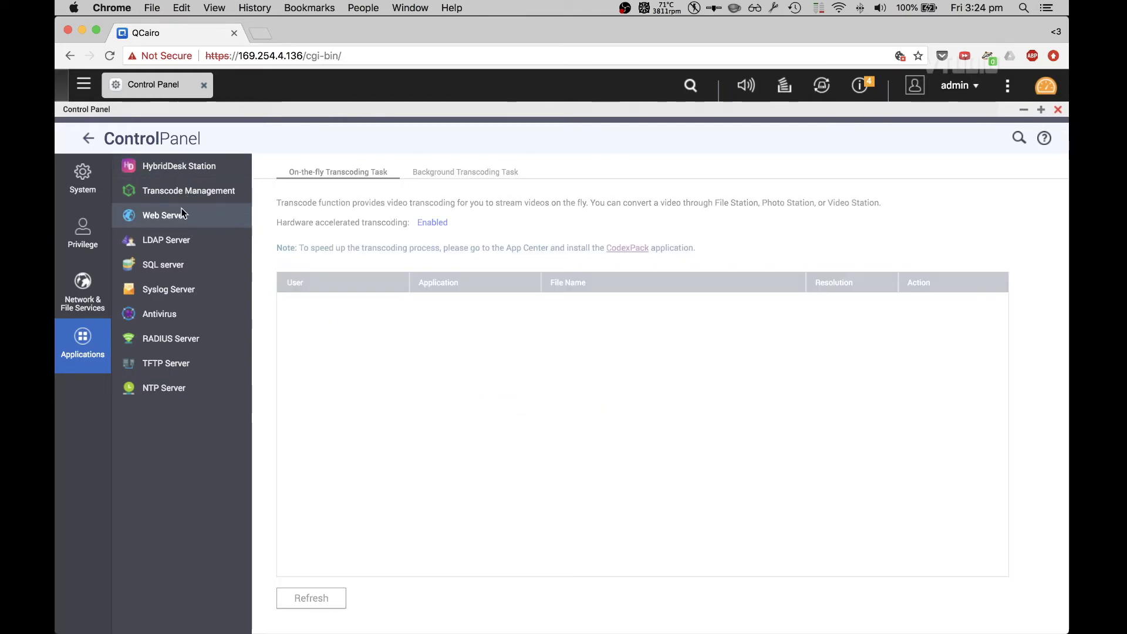
left_click(182, 315)
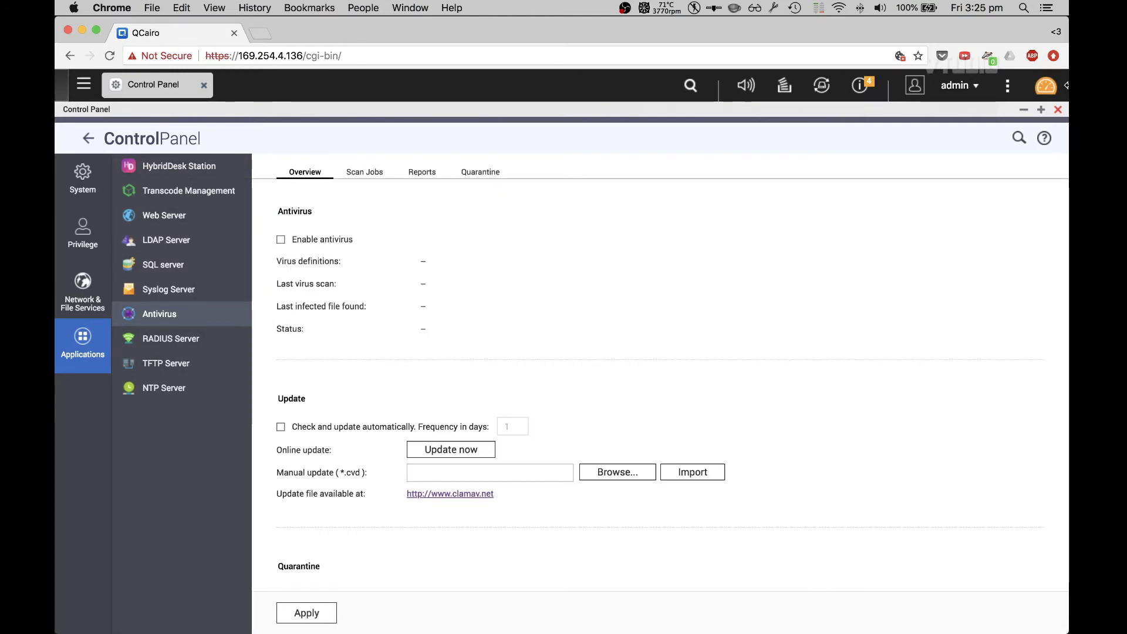
left_click(1058, 111)
left_click(113, 497)
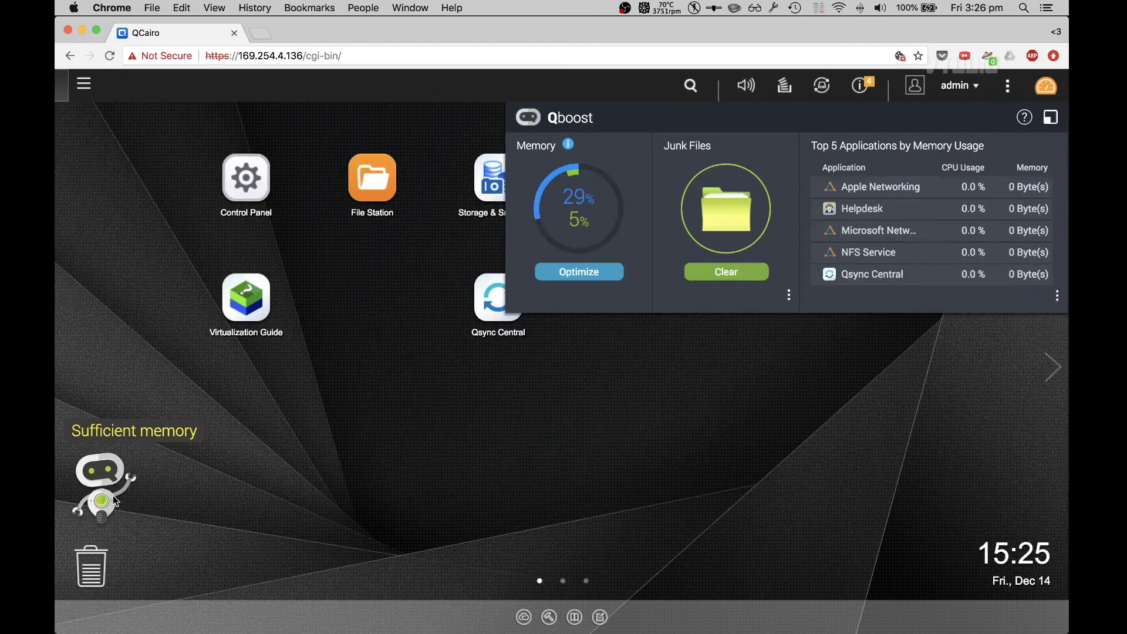